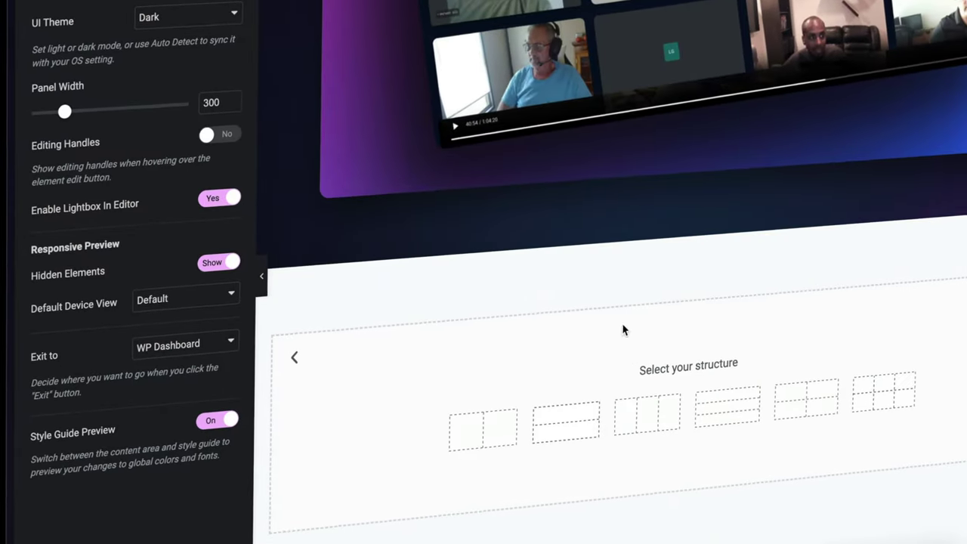
# Insert a grid container with two columns and two rows below the hero image and start adding content to its first cell
pyautogui.click(810, 422)
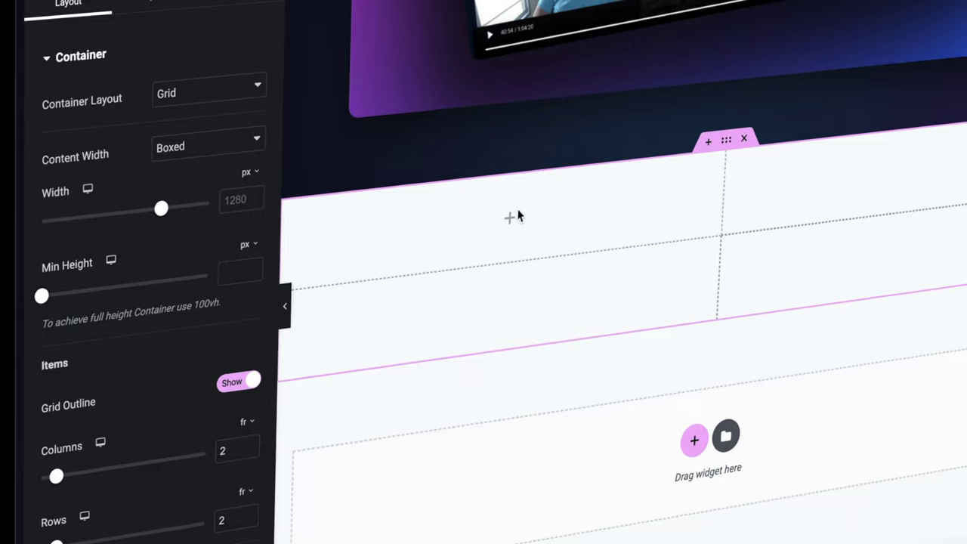
pyautogui.click(512, 220)
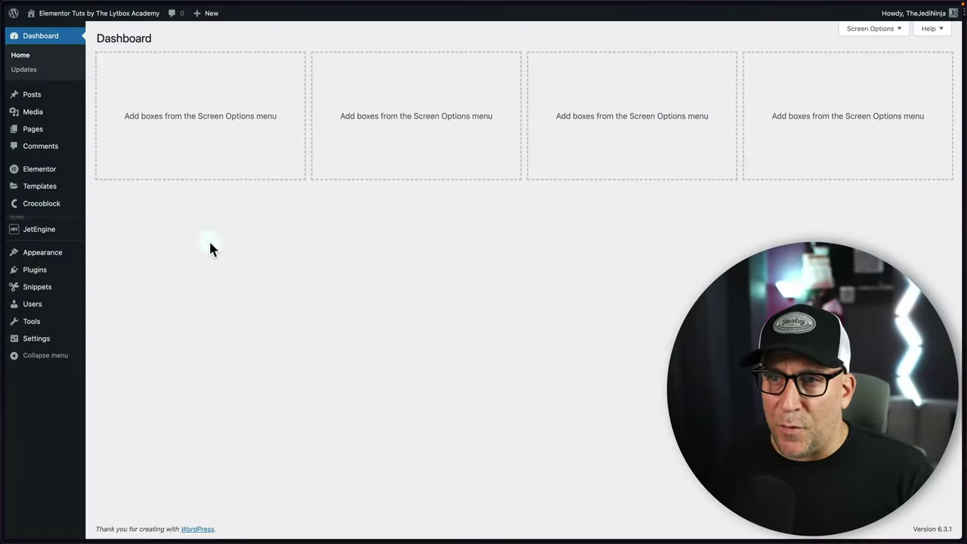
# Open the list of experiments and features in Elementor's settings
pyautogui.moveTo(52, 173)
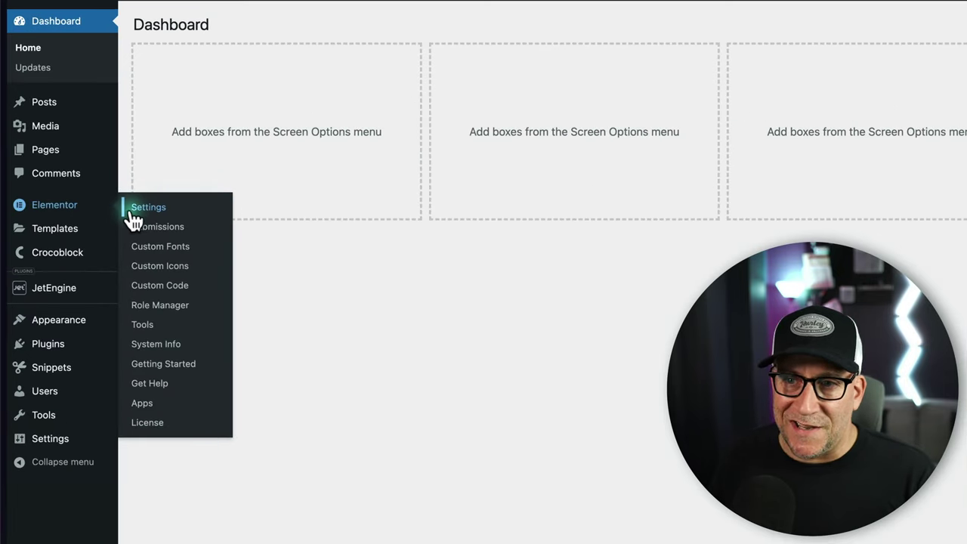
pyautogui.click(144, 207)
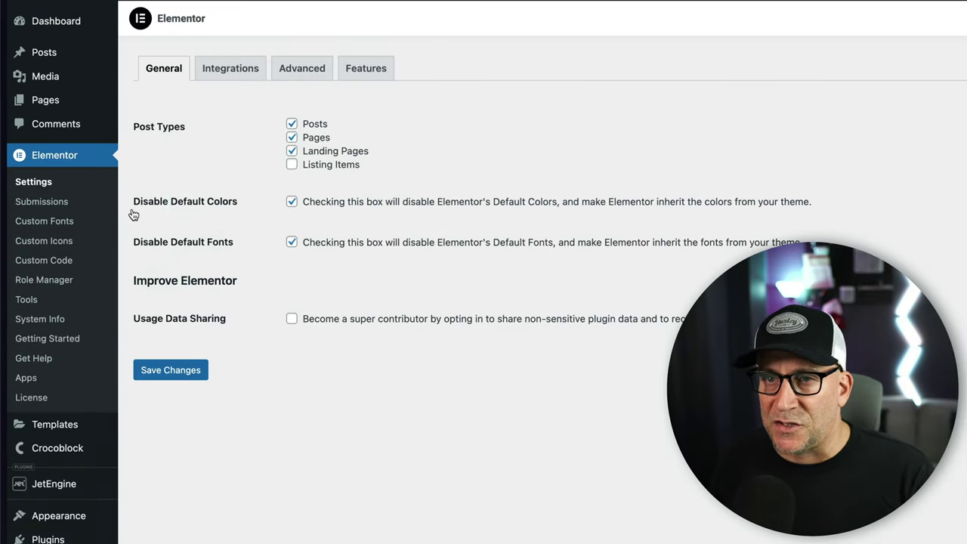
pyautogui.click(356, 72)
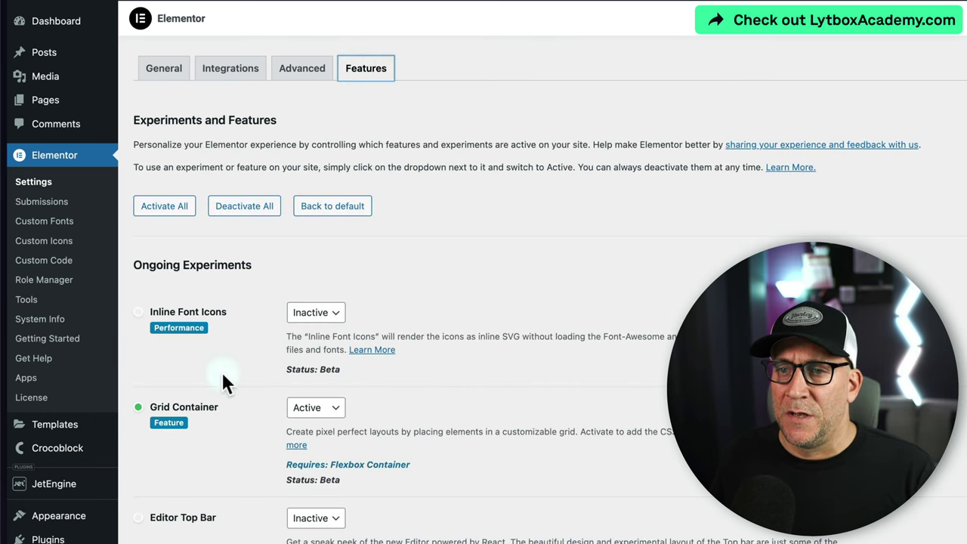
# Check the Grid Container experiment for its activation setting, requirement and release status
pyautogui.scroll(-2, 220, 370)
pyautogui.moveTo(219, 330); pyautogui.dragTo(156, 335)
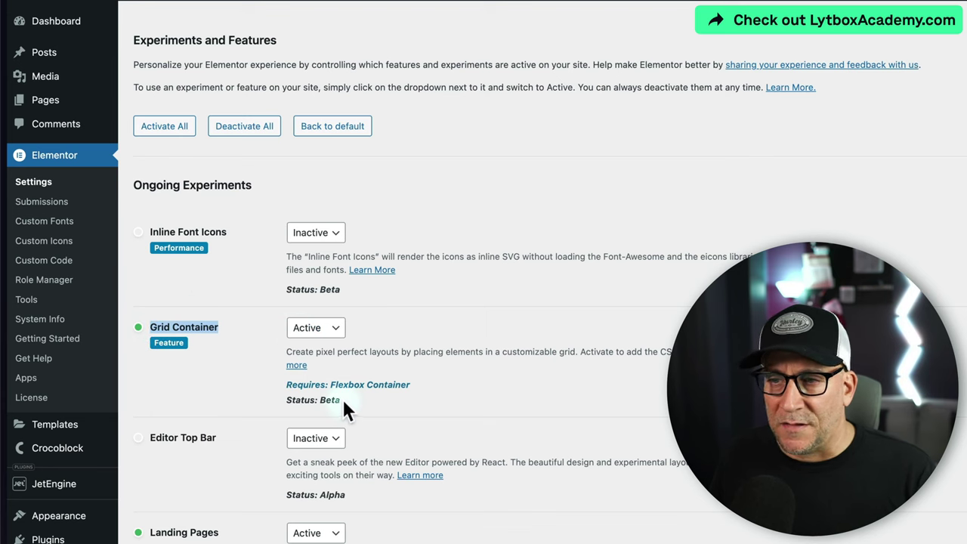
pyautogui.moveTo(342, 398); pyautogui.dragTo(288, 398)
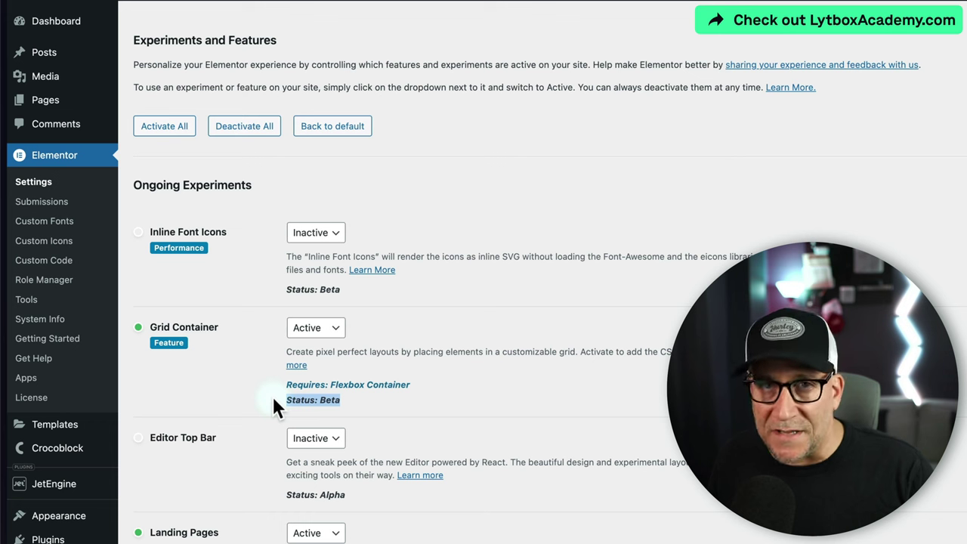
pyautogui.click(274, 398)
pyautogui.scroll(-1, 272, 398)
pyautogui.scroll(-1, 273, 403)
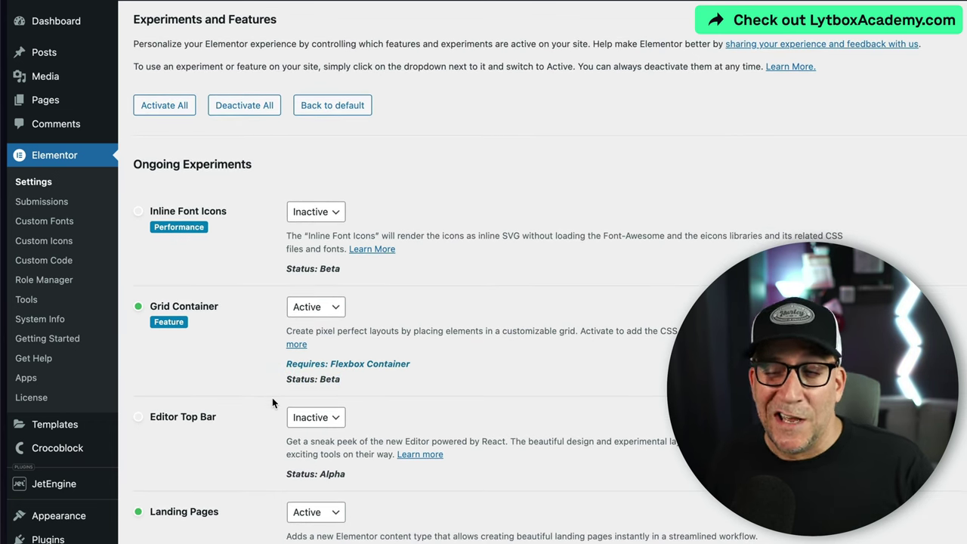
# Review the remaining ongoing experiments and the Stable Features, checking the Flexbox Container entry's activation setting
pyautogui.scroll(-5, 273, 403)
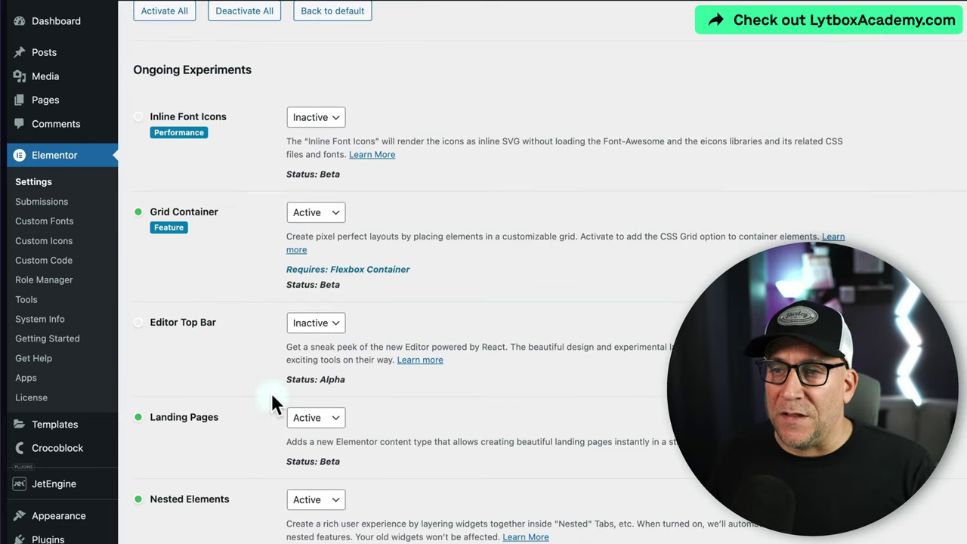
pyautogui.scroll(-10, 272, 395)
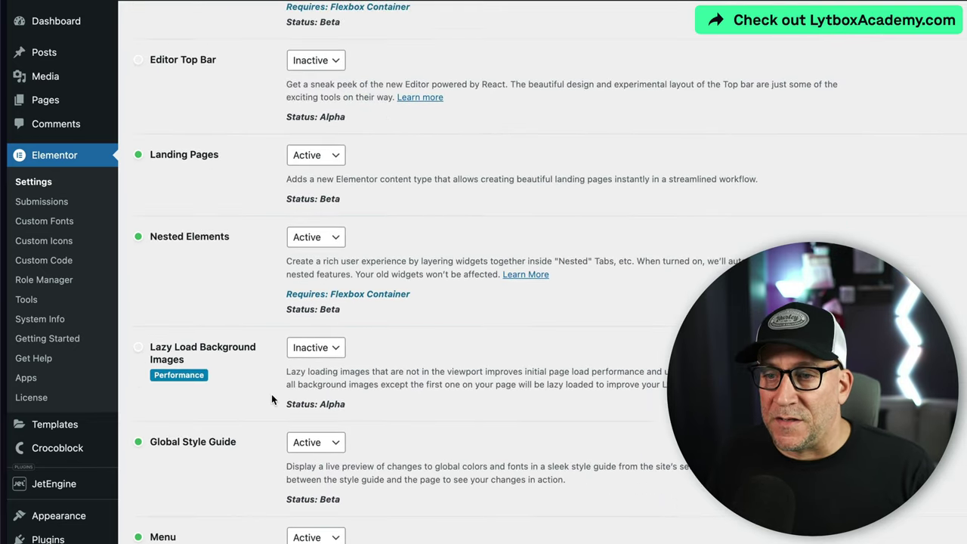
pyautogui.scroll(-20, 272, 393)
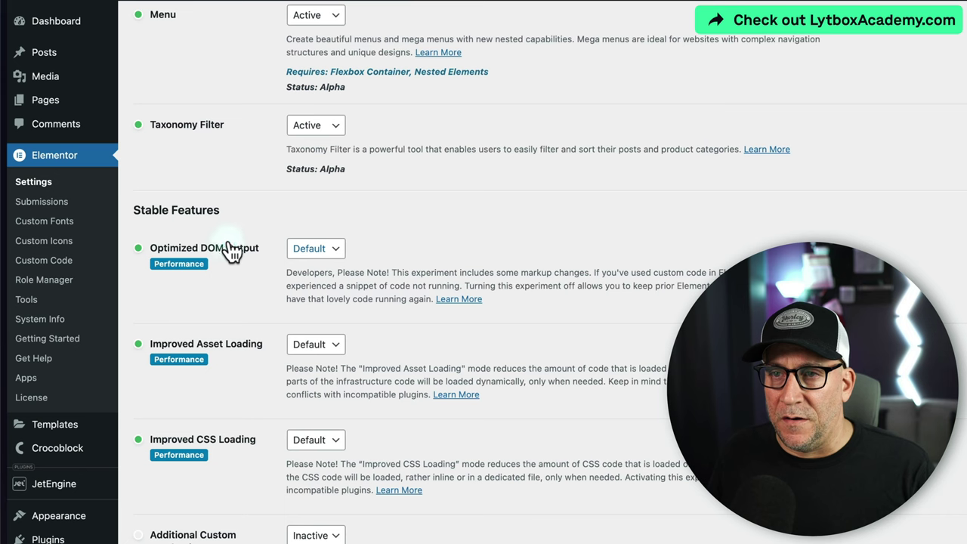
pyautogui.moveTo(219, 210); pyautogui.dragTo(133, 210)
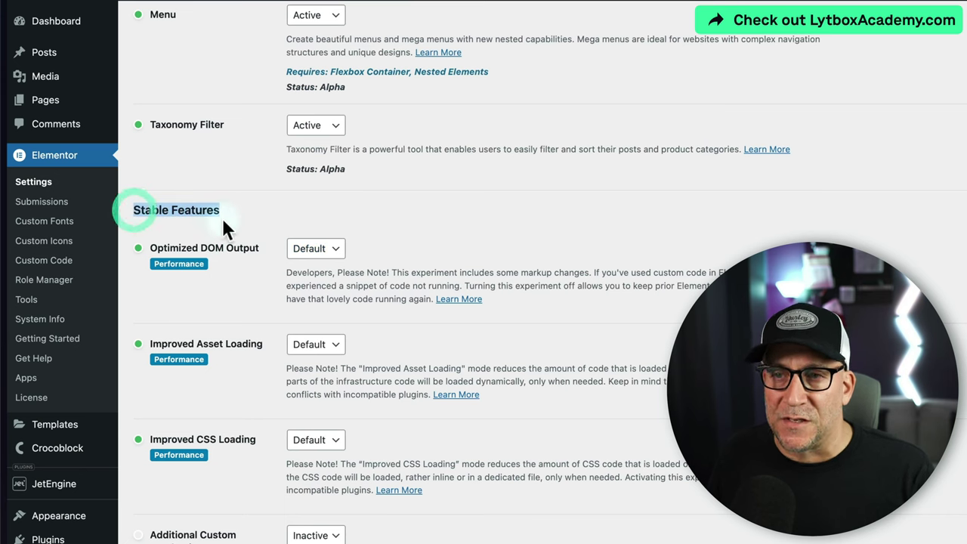
pyautogui.scroll(-2, 259, 271)
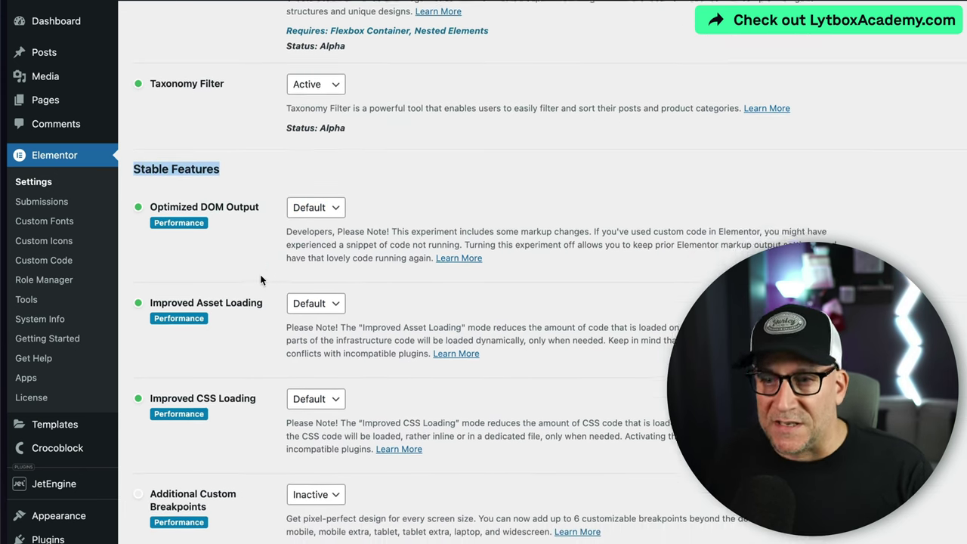
pyautogui.scroll(-10, 260, 277)
pyautogui.moveTo(229, 293); pyautogui.dragTo(170, 292)
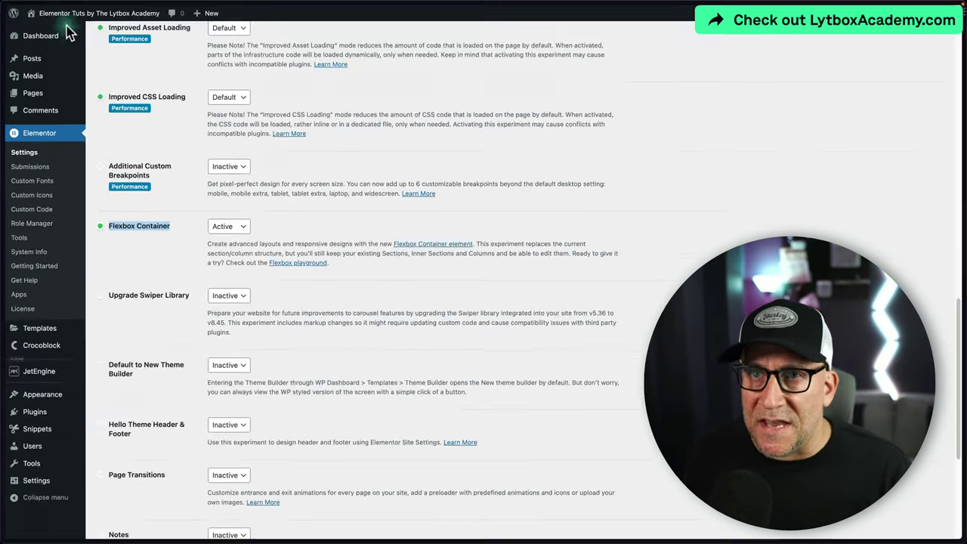
# Visit the site's front page and open it for editing in the Elementor editor
pyautogui.click(42, 31)
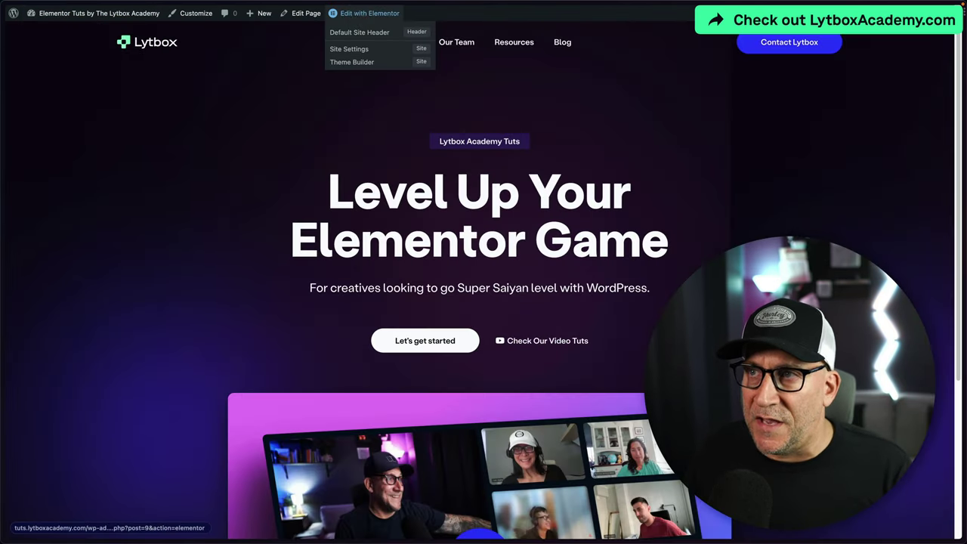
pyautogui.click(361, 18)
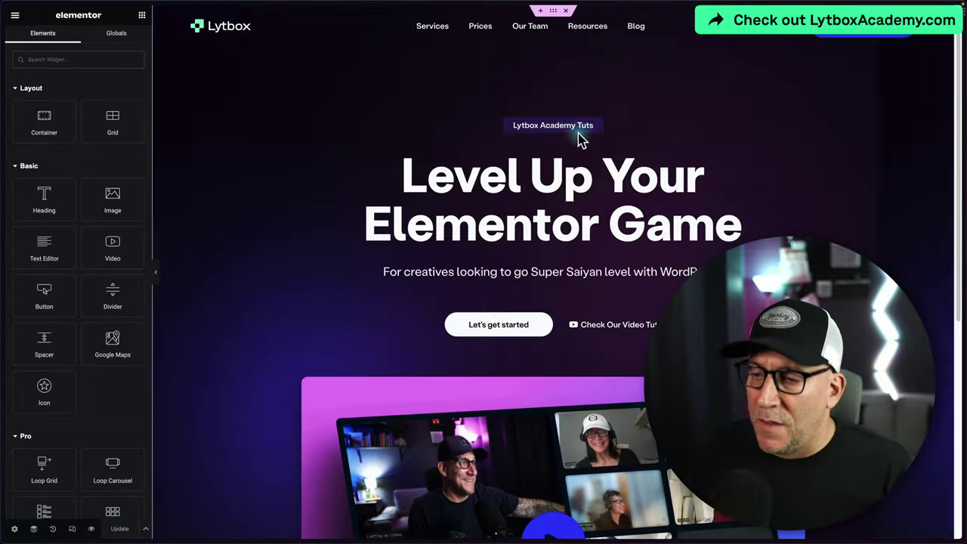
pyautogui.scroll(-5, 571, 302)
# Compare the structure choices offered for Flexbox and Grid layouts in the empty area below the hero image
pyautogui.click(531, 434)
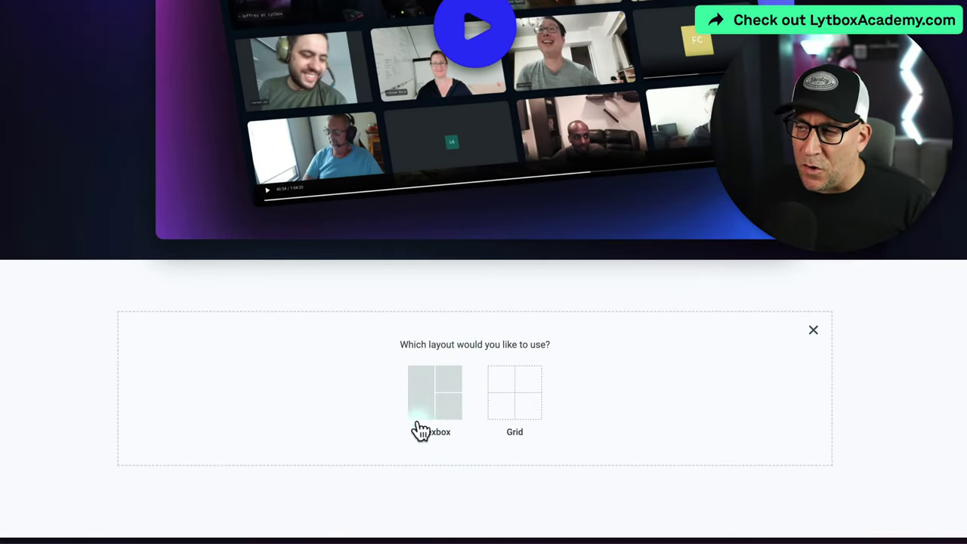
pyautogui.click(456, 402)
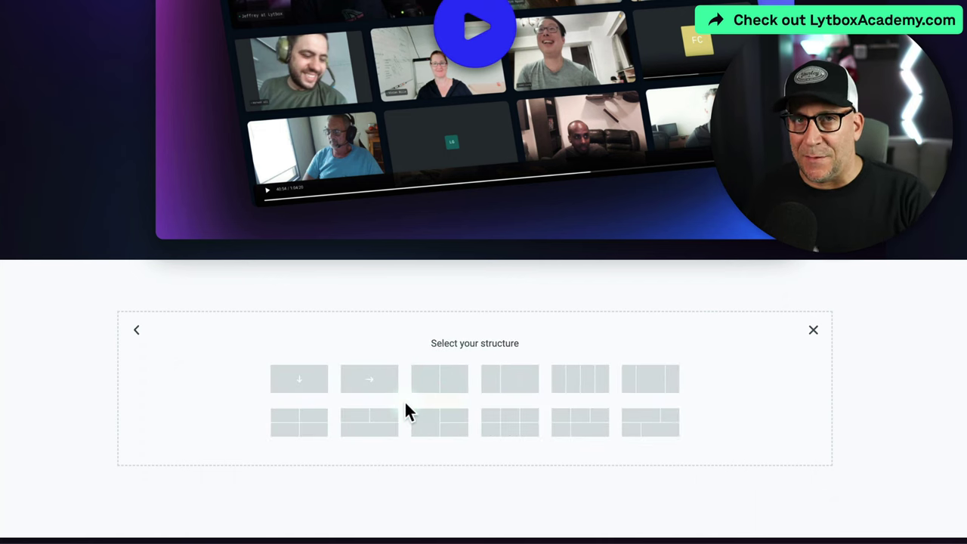
pyautogui.click(814, 331)
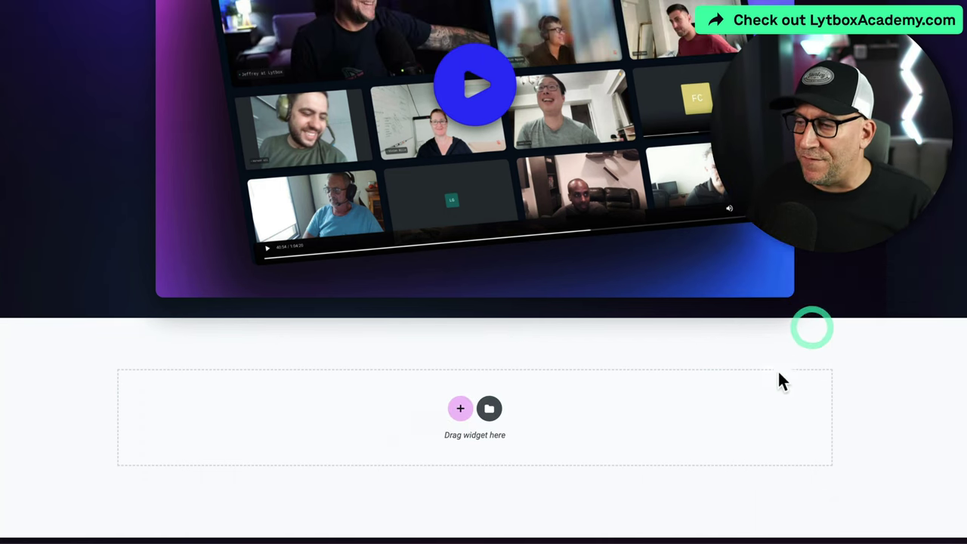
pyautogui.click(465, 401)
pyautogui.click(522, 401)
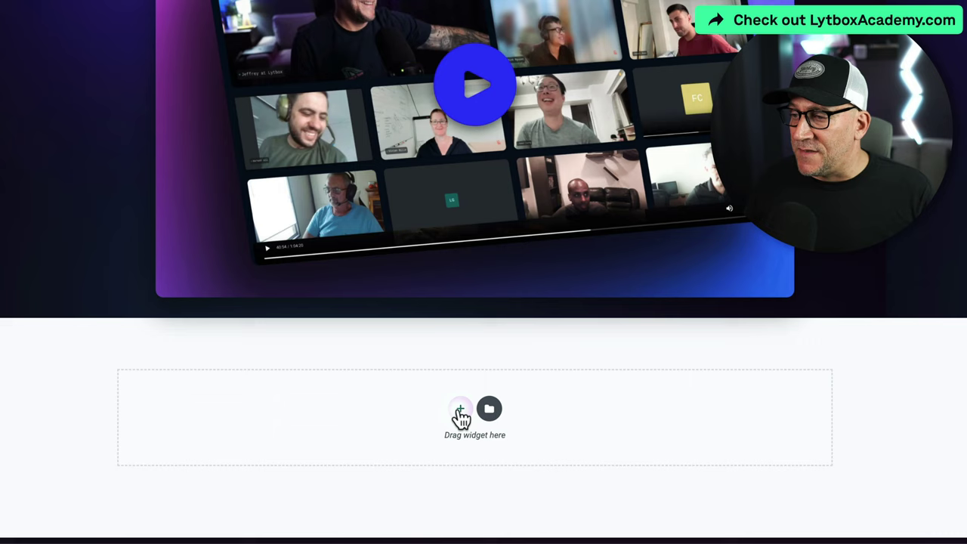
# Insert a flexbox container with the two-by-two structure in the empty area below the hero image
pyautogui.click(460, 412)
pyautogui.click(450, 414)
pyautogui.click(448, 411)
pyautogui.click(291, 429)
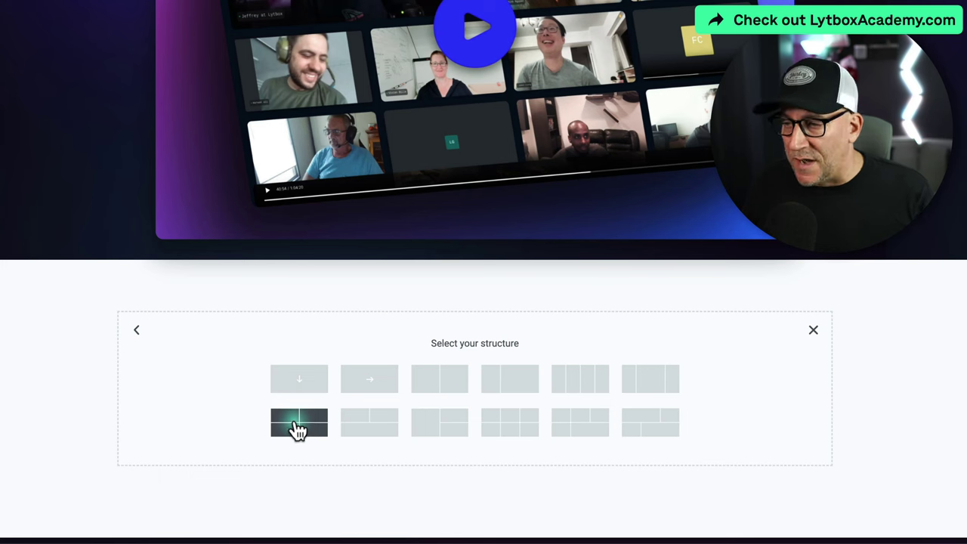
pyautogui.click(310, 425)
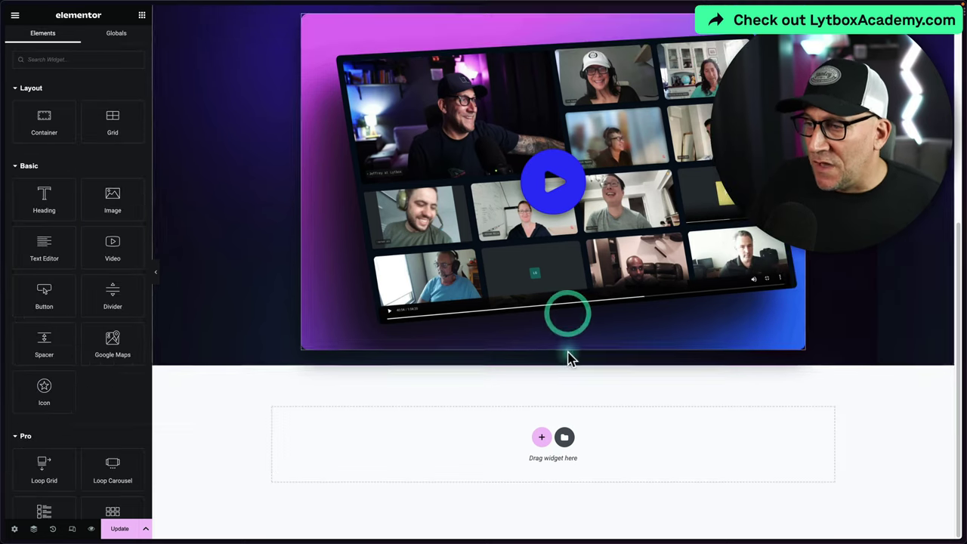
# Try a grid container with two columns and two rows below the hero image, and delete it
pyautogui.click(543, 439)
pyautogui.click(573, 471)
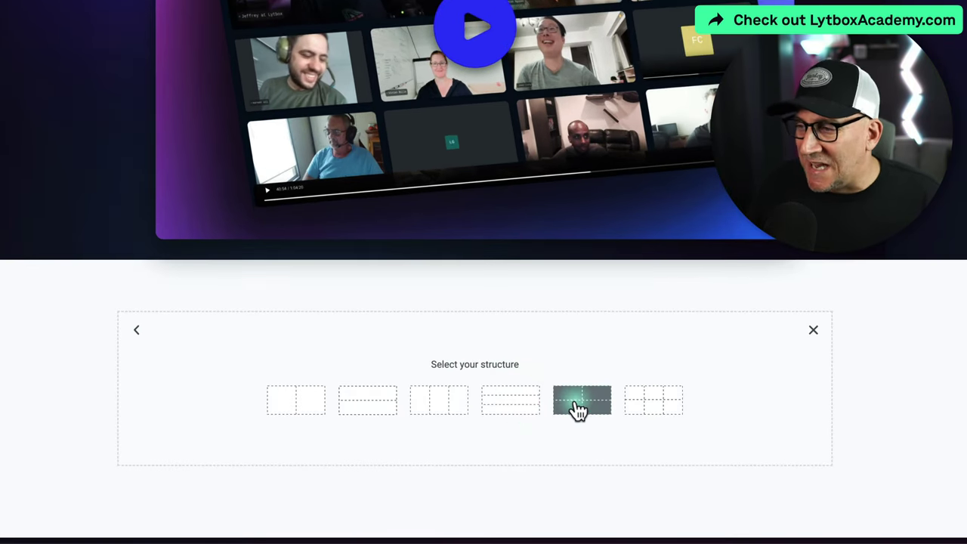
pyautogui.click(588, 408)
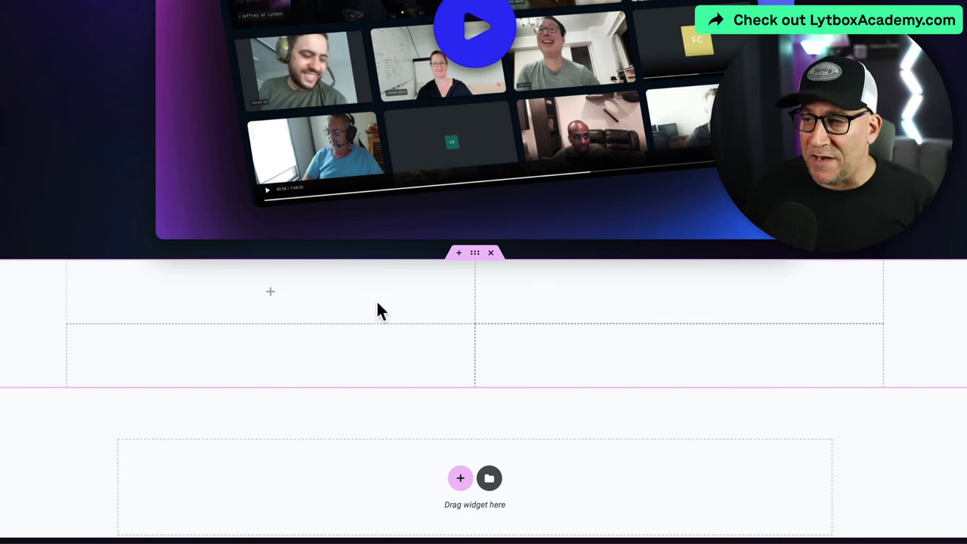
pyautogui.click(492, 254)
# Insert a single flexbox container with a horizontal row direction below the hero image
pyautogui.click(460, 477)
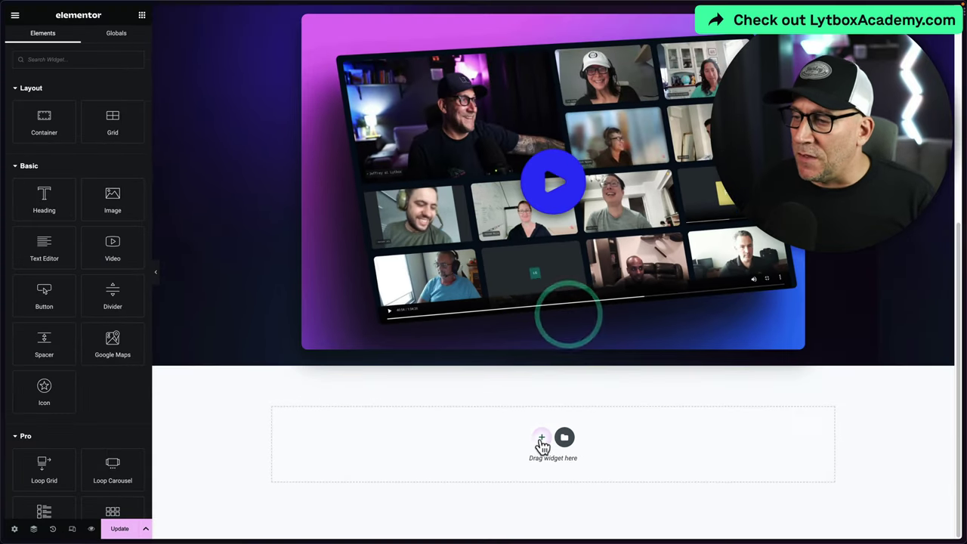
pyautogui.click(519, 423)
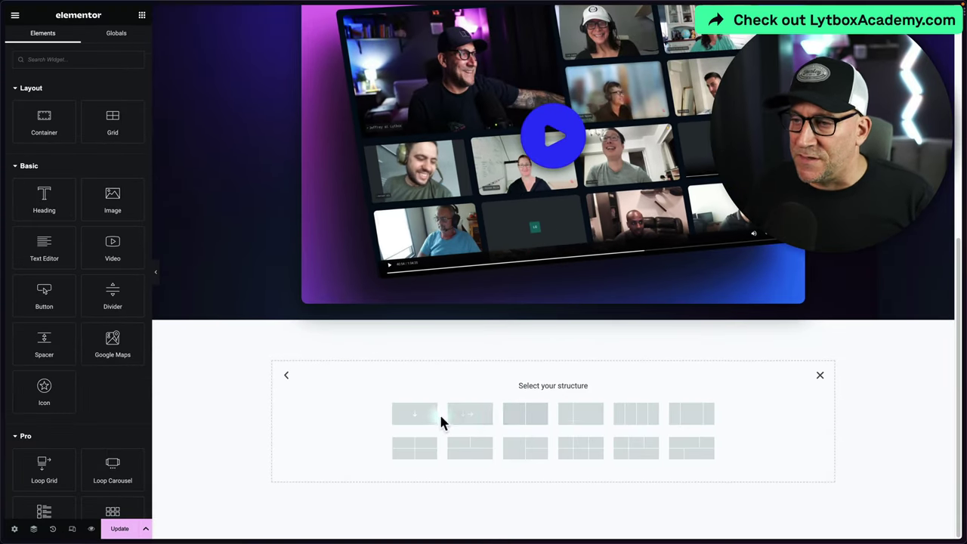
pyautogui.click(462, 423)
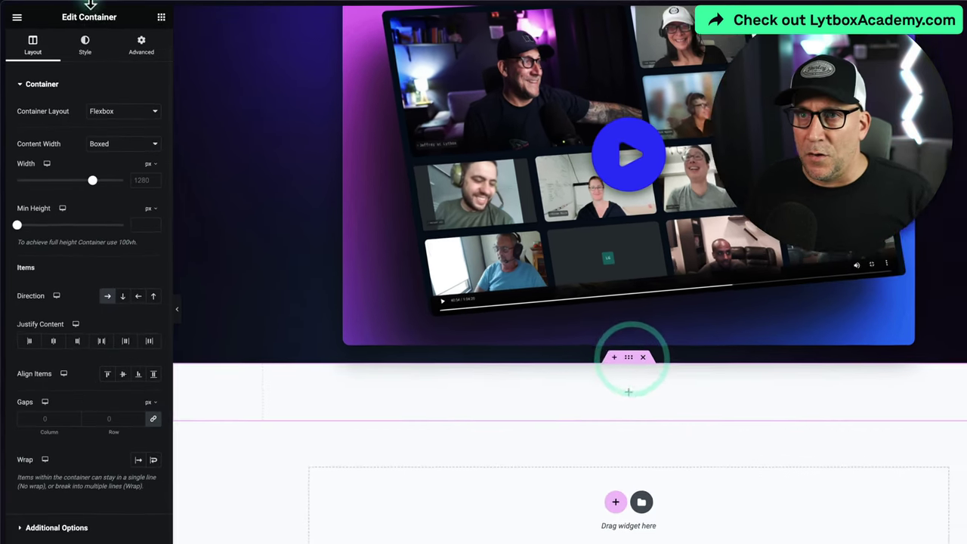
# Set the new container's padding to 2 rem on all four sides
pyautogui.click(124, 38)
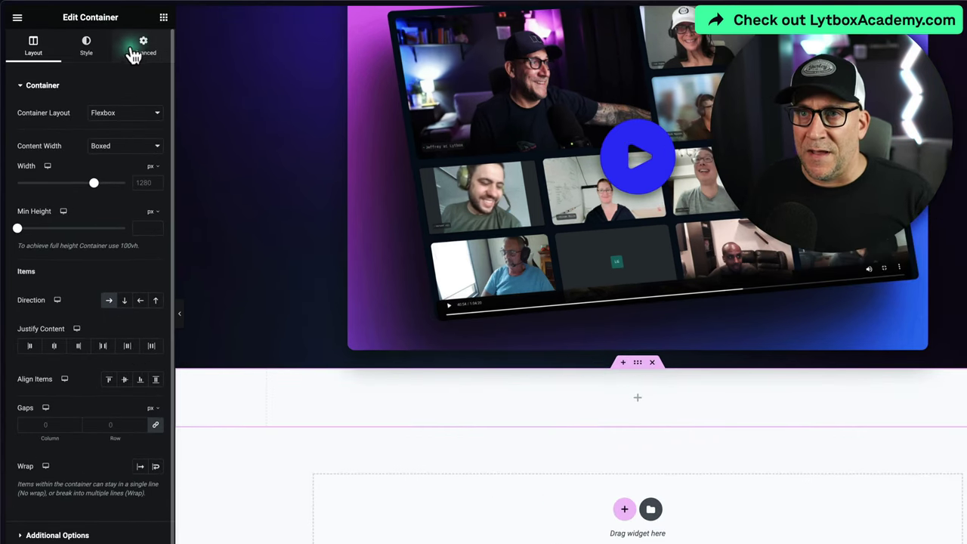
pyautogui.click(152, 155)
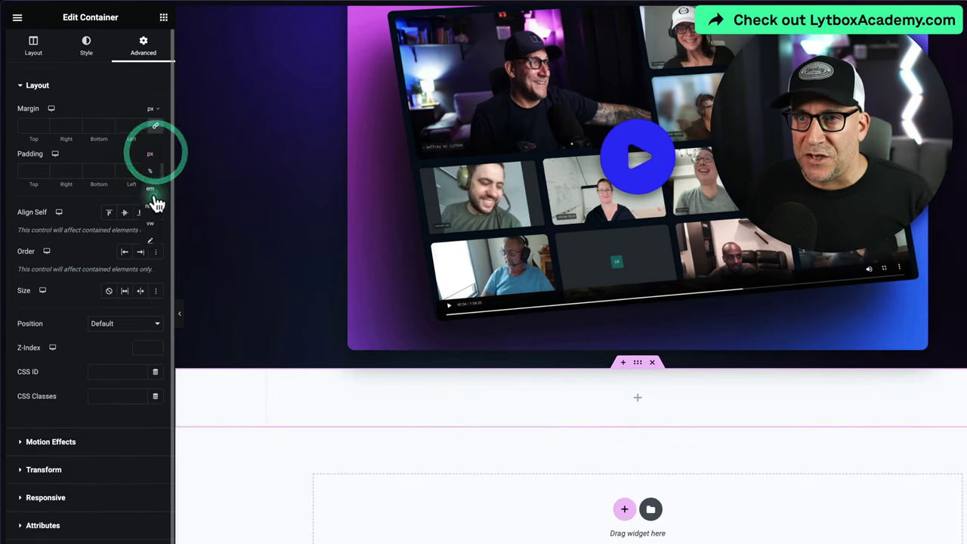
pyautogui.click(153, 202)
pyautogui.click(128, 172)
pyautogui.write('2')
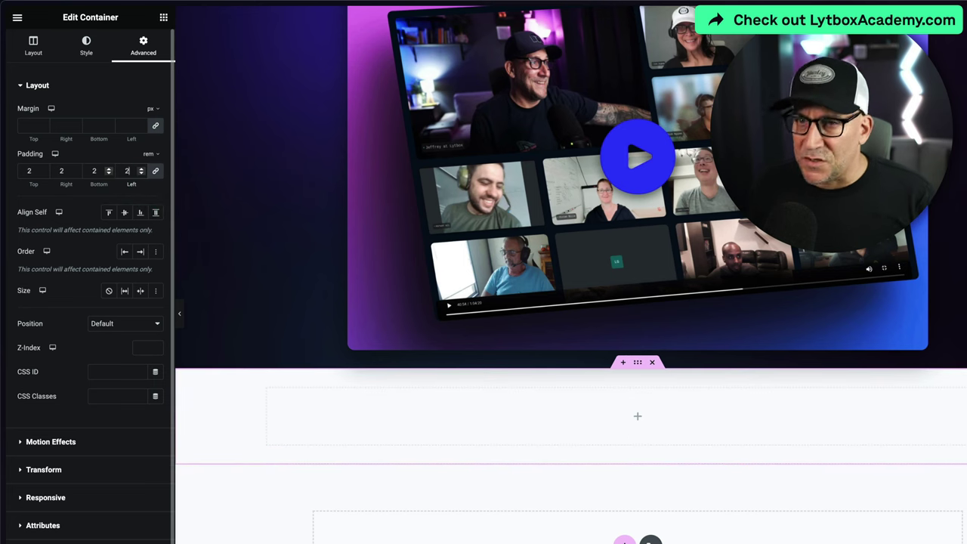
# Add an Icon Box widget to the row container and duplicate it to make three icon boxes side by side
pyautogui.click(163, 20)
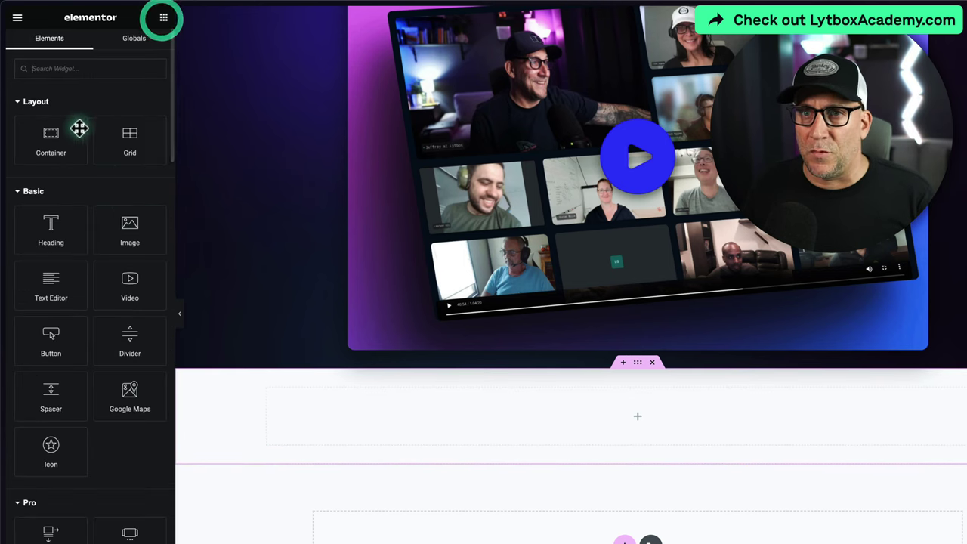
pyautogui.write('icon')
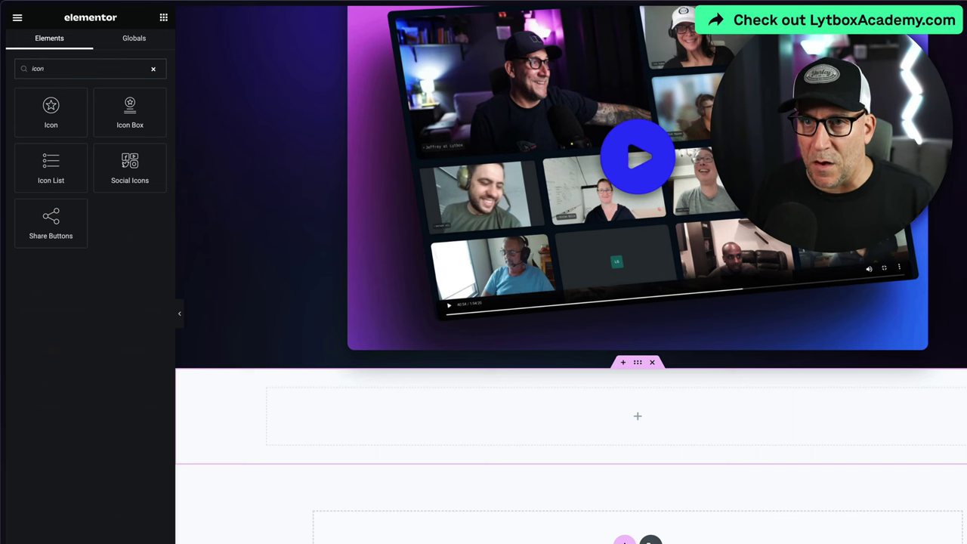
pyautogui.moveTo(165, 140); pyautogui.dragTo(325, 438)
pyautogui.rightClick(487, 432)
pyautogui.click(488, 432)
pyautogui.rightClick(721, 429)
pyautogui.press('Escape')
pyautogui.click(625, 371)
pyautogui.hotkey('ctrl', 'd')
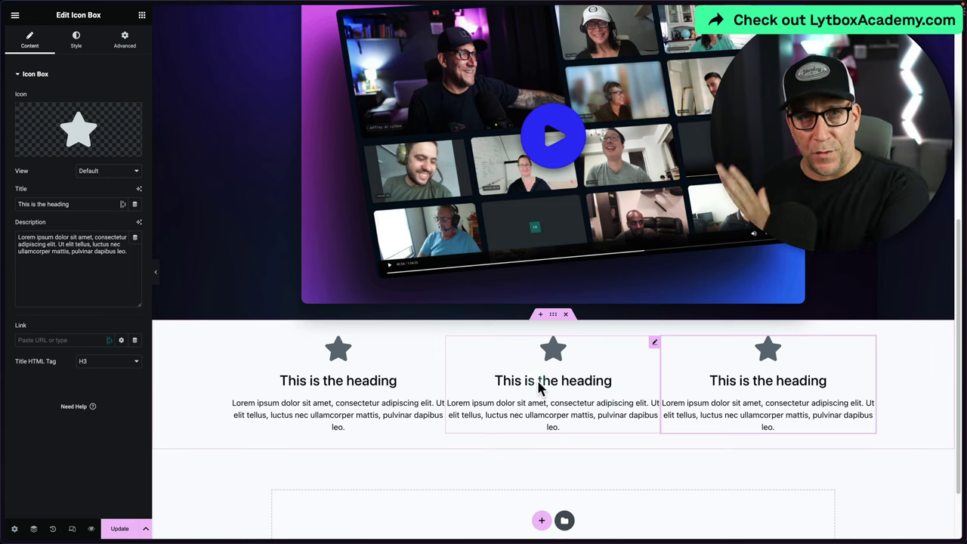
# Set the icon box row container's column and row gaps to 2 rem
pyautogui.click(554, 315)
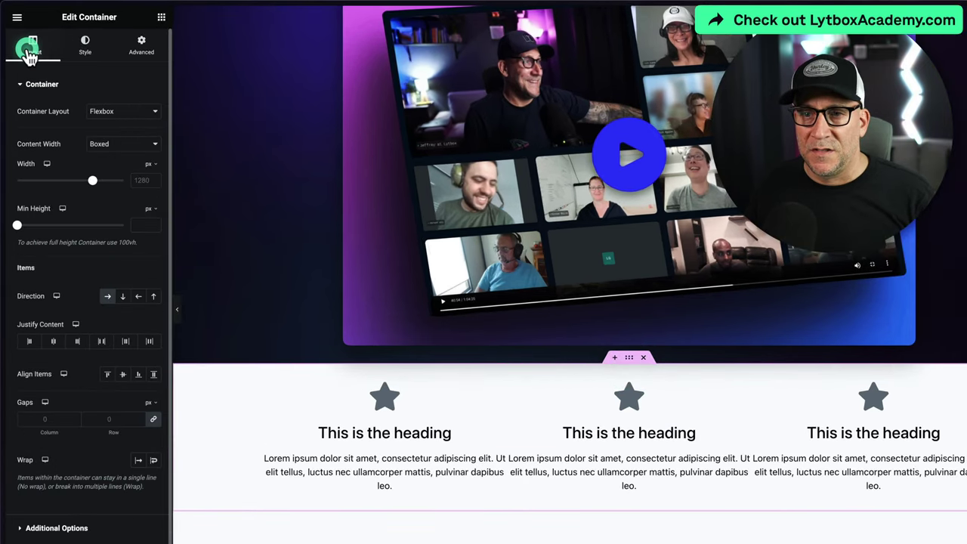
pyautogui.click(30, 59)
pyautogui.scroll(-1, 64, 431)
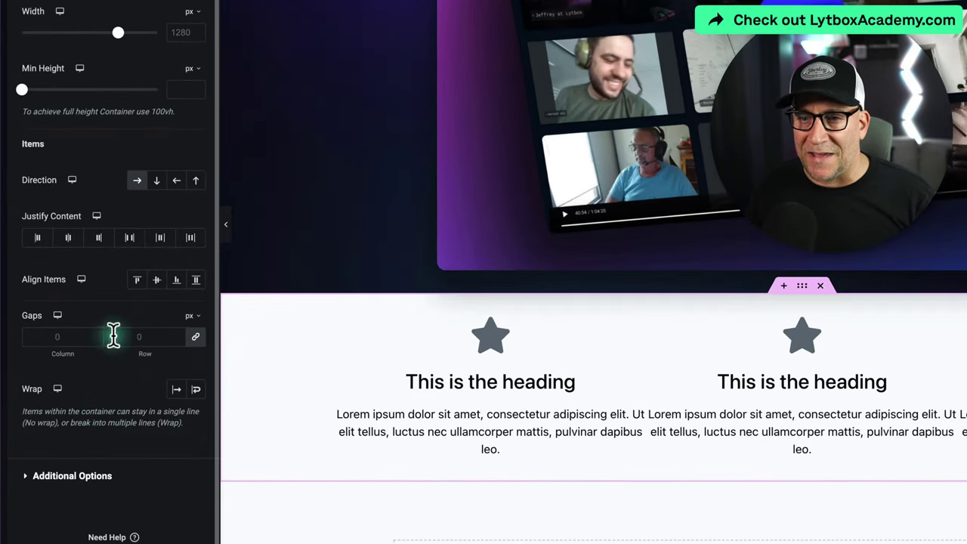
pyautogui.click(40, 336)
pyautogui.write('20')
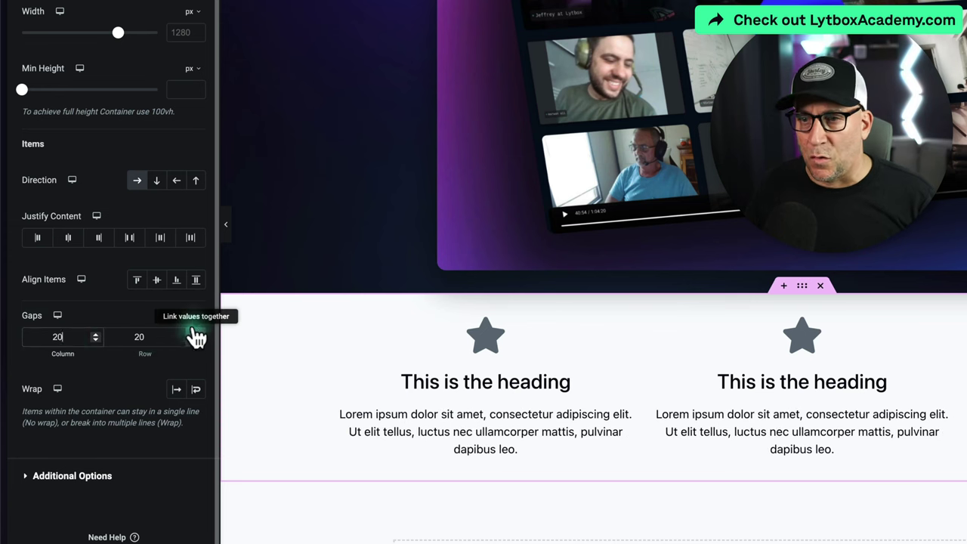
pyautogui.click(191, 315)
pyautogui.click(189, 373)
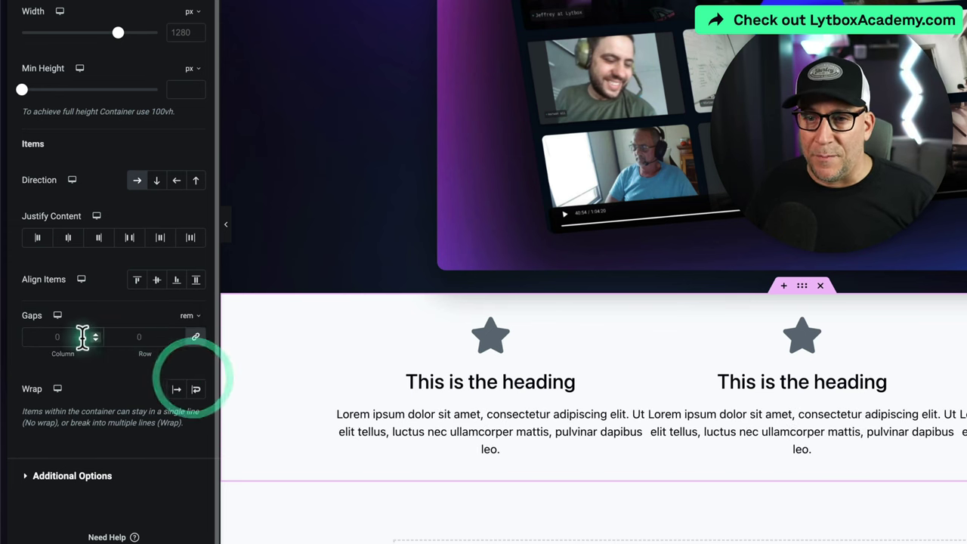
pyautogui.click(74, 336)
pyautogui.write('2')
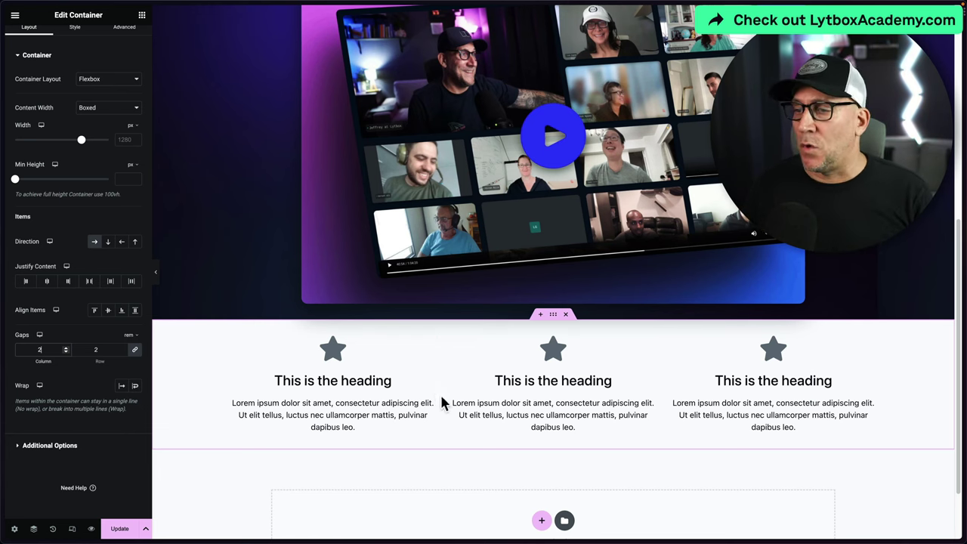
# Try duplicating the whole icon box container as a second row, and delete the copy
pyautogui.scroll(-1, 505, 401)
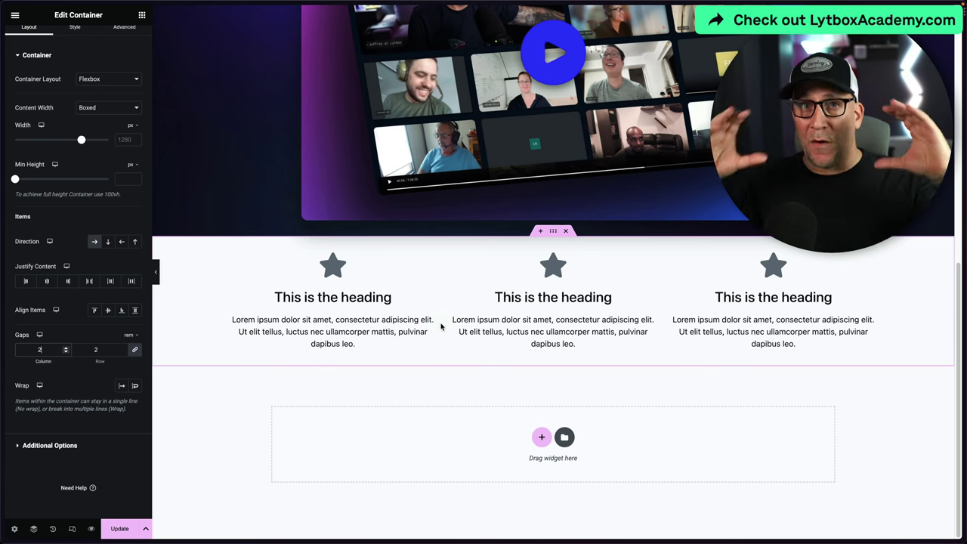
pyautogui.rightClick(554, 234)
pyautogui.click(569, 251)
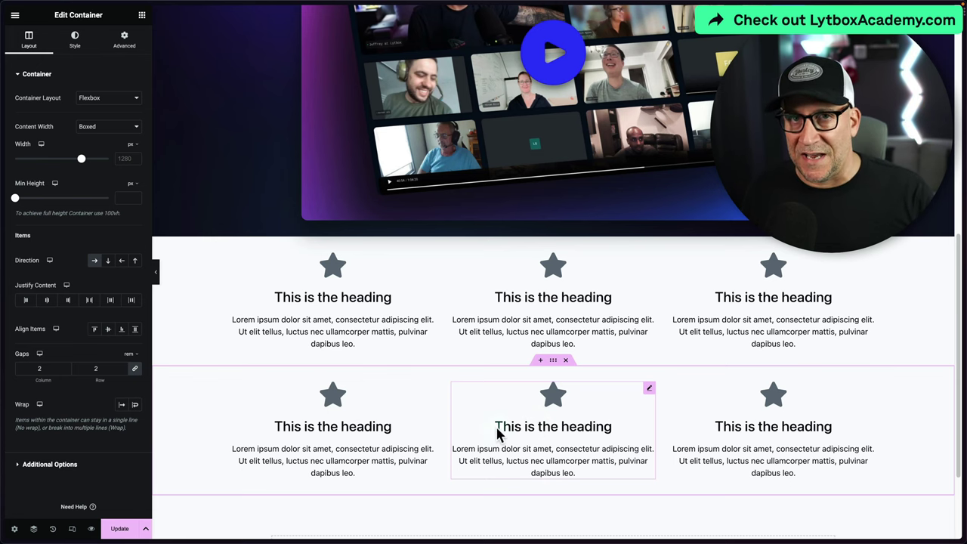
pyautogui.click(566, 361)
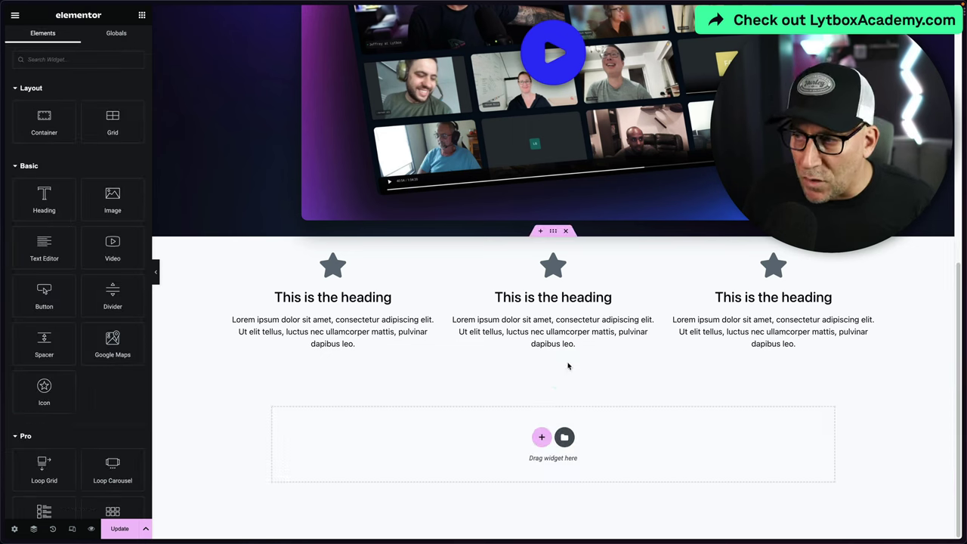
# Duplicate the last icon box three times within the flexbox container to make six side by side
pyautogui.rightClick(869, 261)
pyautogui.click(877, 272)
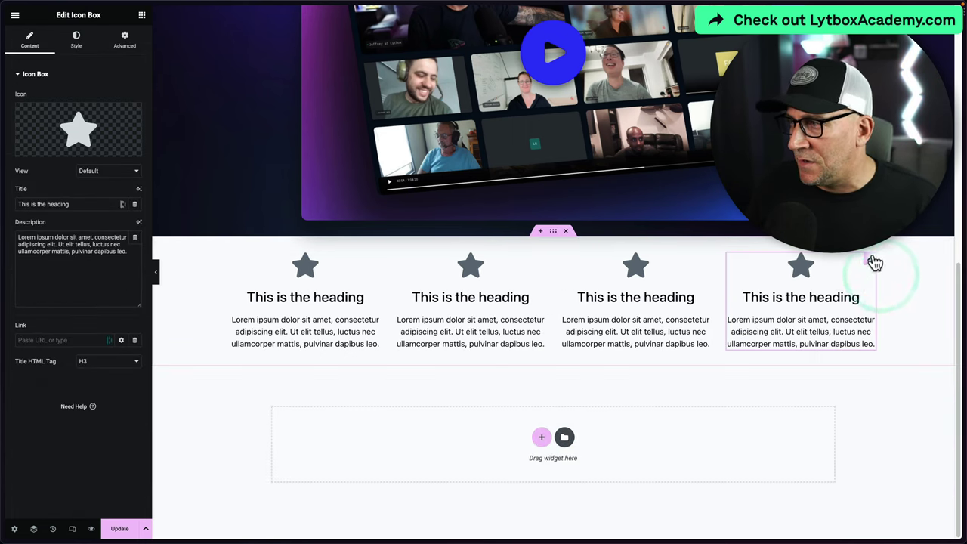
pyautogui.rightClick(875, 262)
pyautogui.click(884, 285)
pyautogui.rightClick(866, 265)
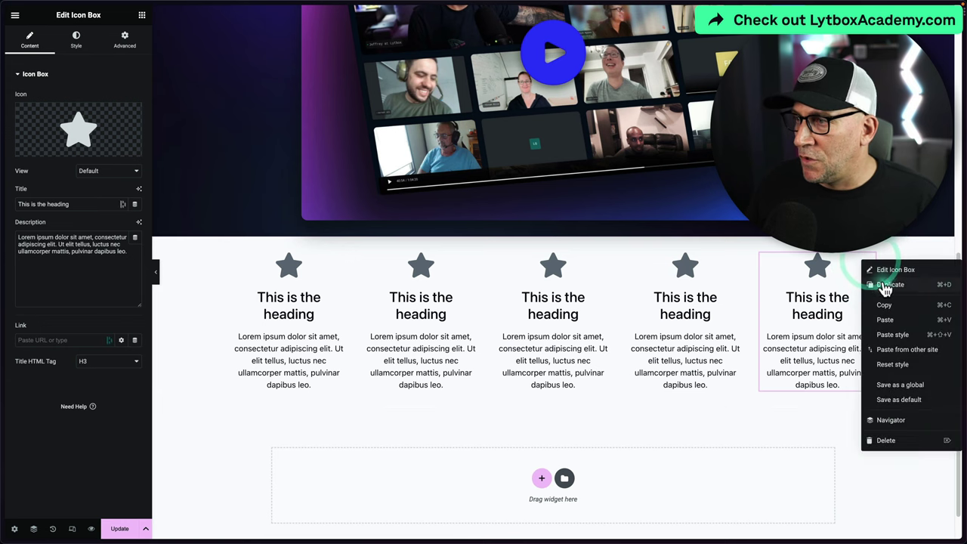
pyautogui.click(885, 287)
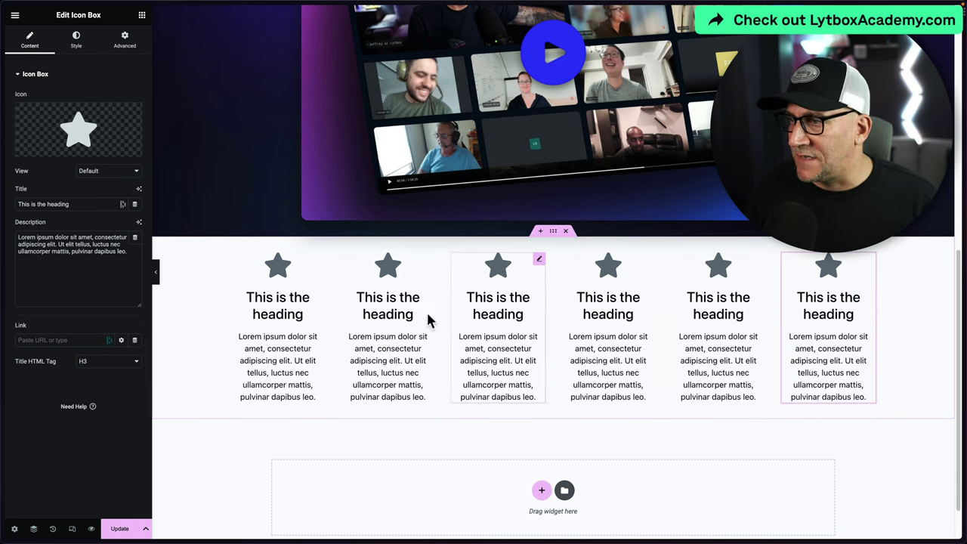
# Give the first icon box a custom width of 32%
pyautogui.click(318, 261)
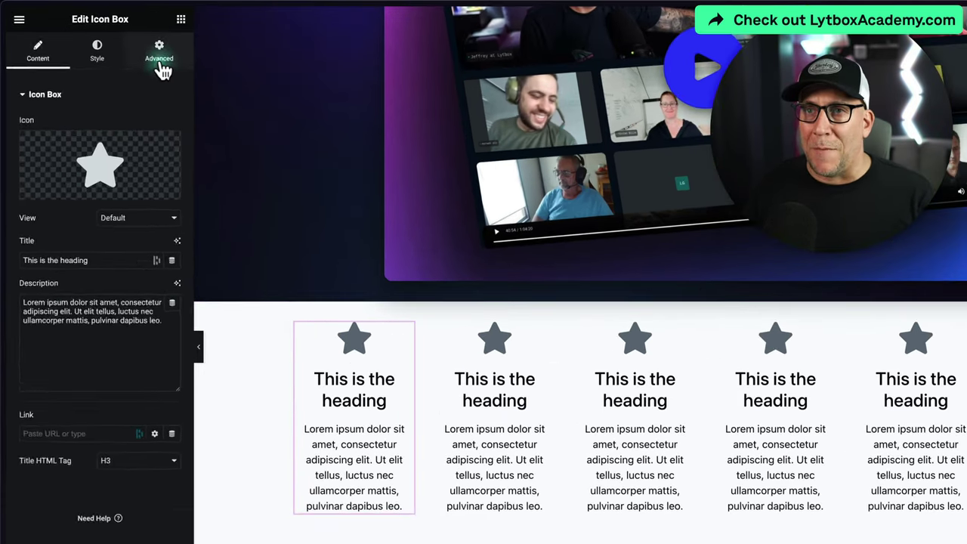
pyautogui.click(125, 38)
pyautogui.click(124, 227)
pyautogui.click(127, 266)
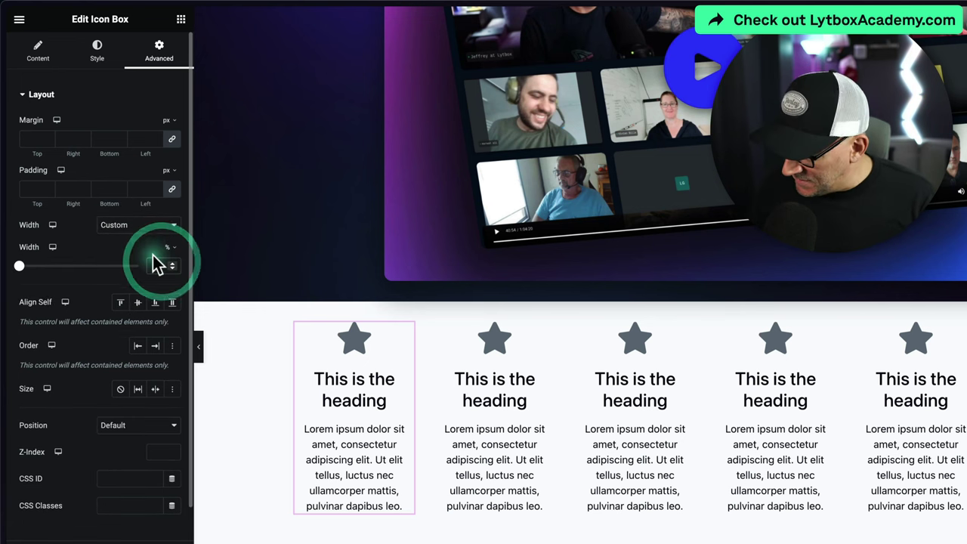
pyautogui.write('33')
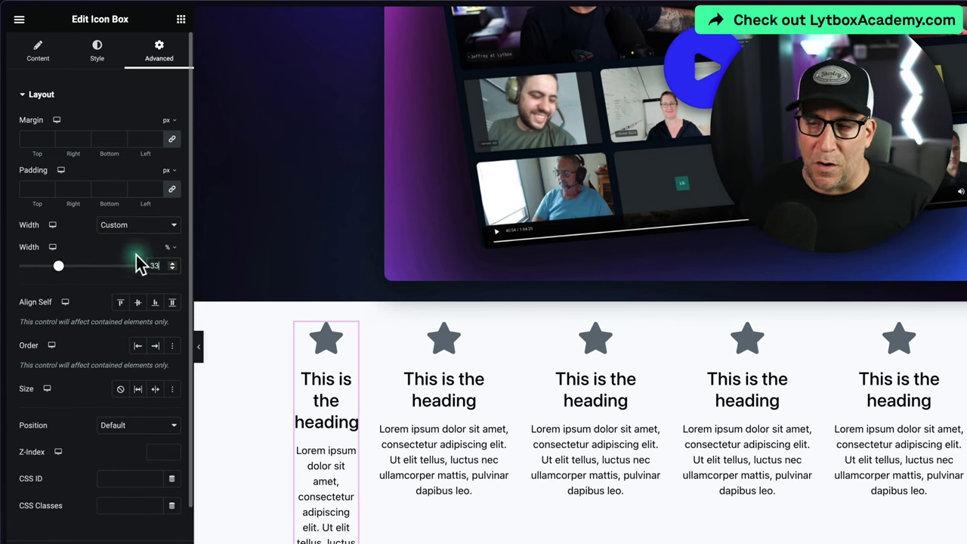
pyautogui.click(158, 264)
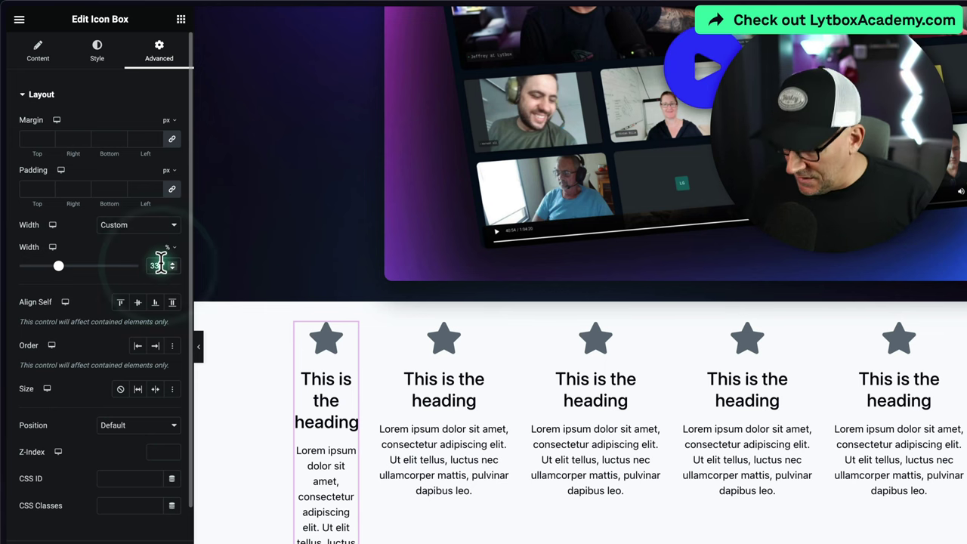
pyautogui.press('BackSpace')
pyautogui.write('2')
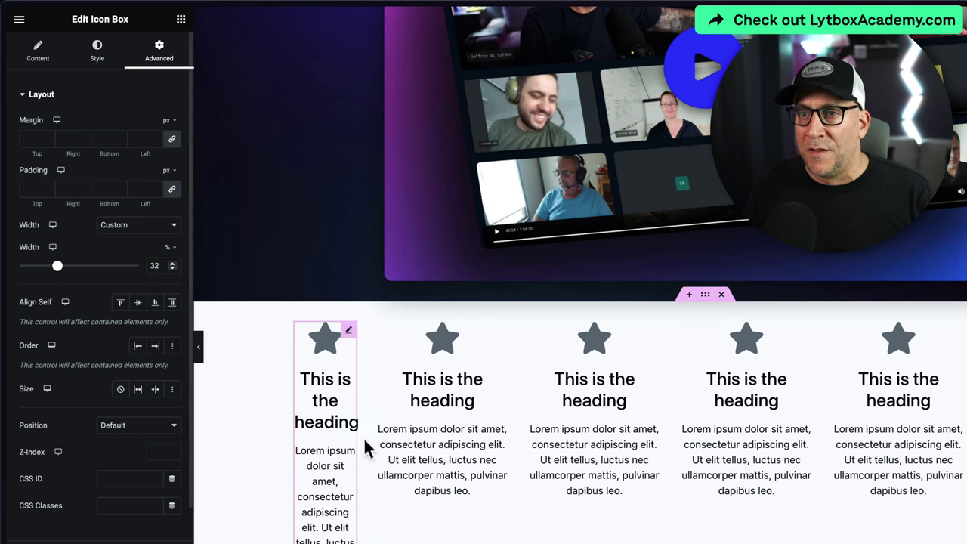
# Copy the first icon box and paste its style onto the other five icon boxes
pyautogui.rightClick(348, 326)
pyautogui.click(375, 384)
pyautogui.rightClick(499, 335)
pyautogui.click(547, 421)
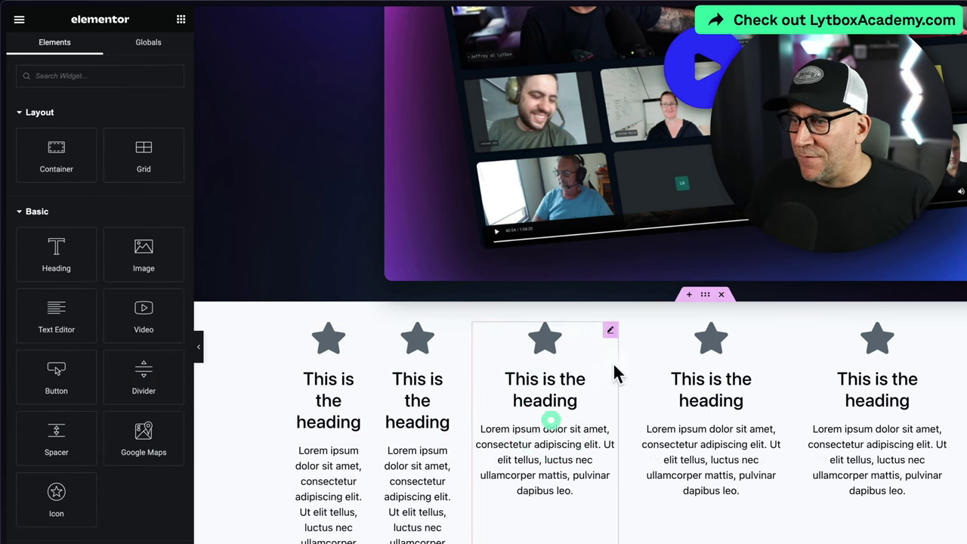
pyautogui.rightClick(610, 332)
pyautogui.click(651, 429)
pyautogui.rightClick(735, 333)
pyautogui.click(767, 427)
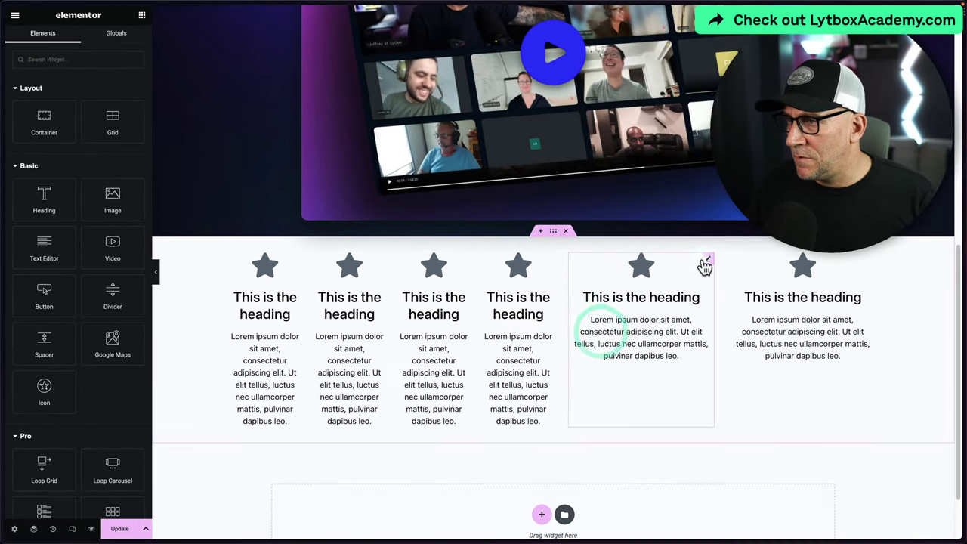
pyautogui.rightClick(704, 264)
pyautogui.click(728, 350)
pyautogui.rightClick(876, 260)
pyautogui.click(861, 263)
pyautogui.rightClick(864, 257)
pyautogui.click(886, 332)
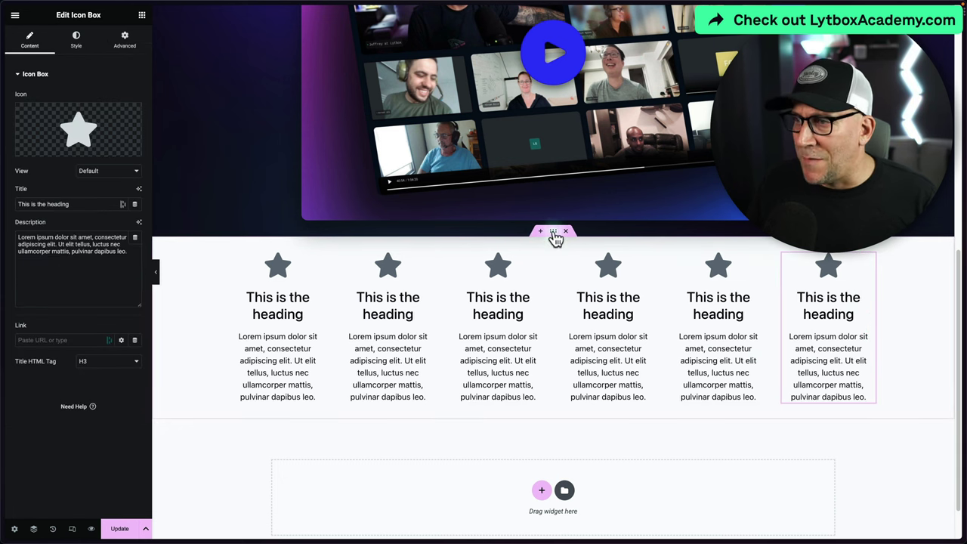
# Wrap the container's items onto multiple lines, and set the widths of the first and fifth icon boxes to 31%
pyautogui.click(554, 233)
pyautogui.click(137, 403)
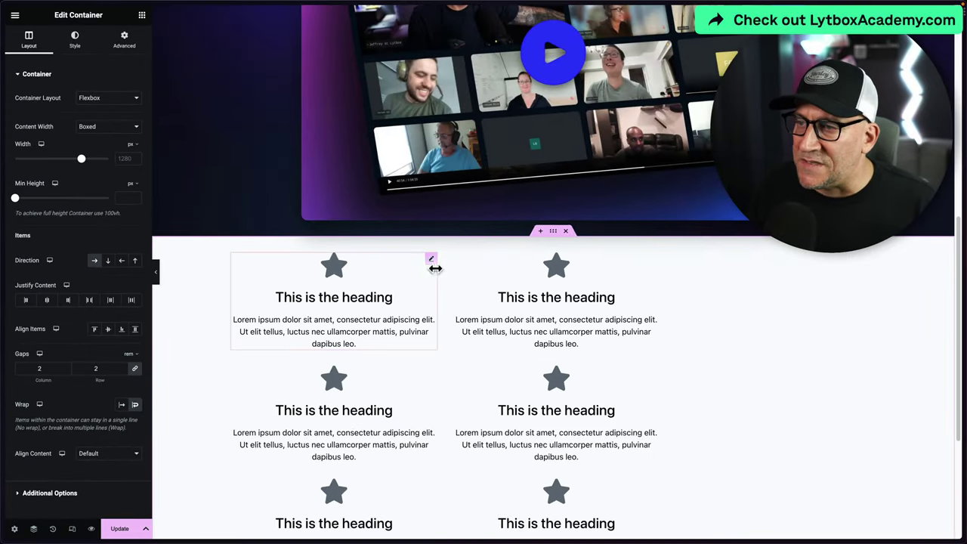
pyautogui.click(432, 262)
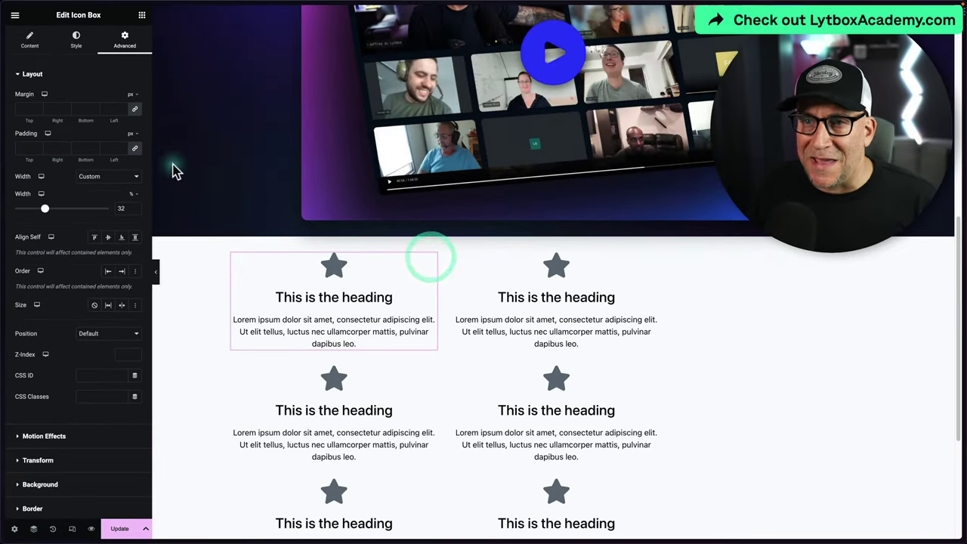
pyautogui.click(135, 211)
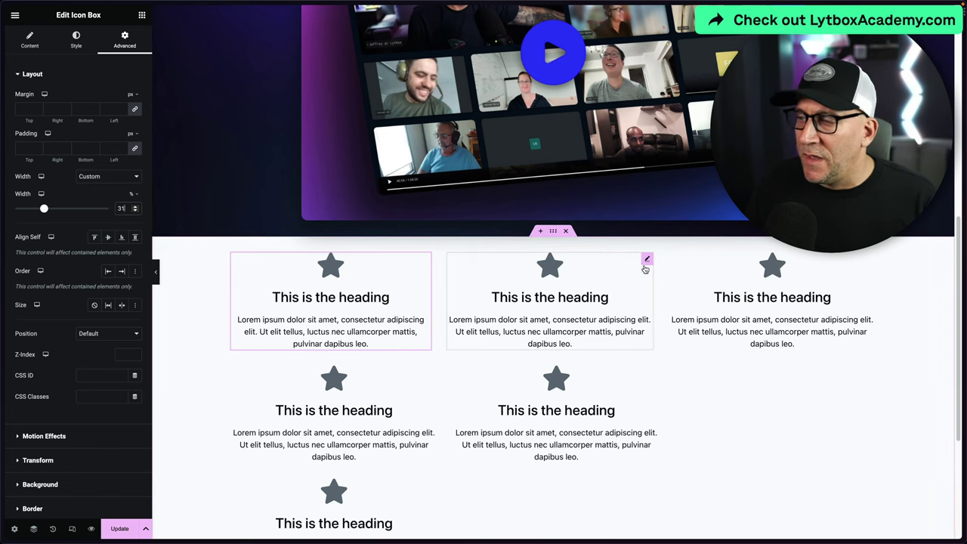
pyautogui.click(654, 374)
pyautogui.click(127, 42)
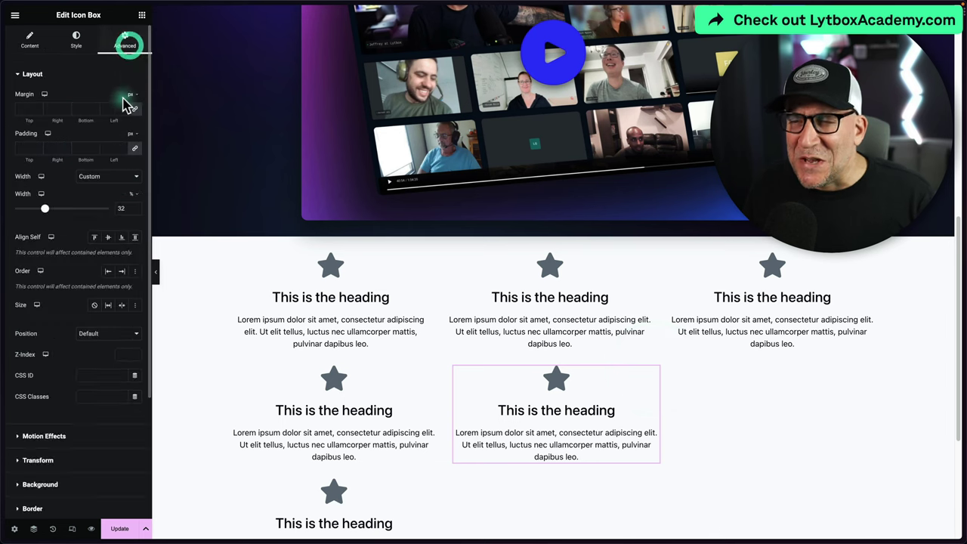
pyautogui.click(135, 211)
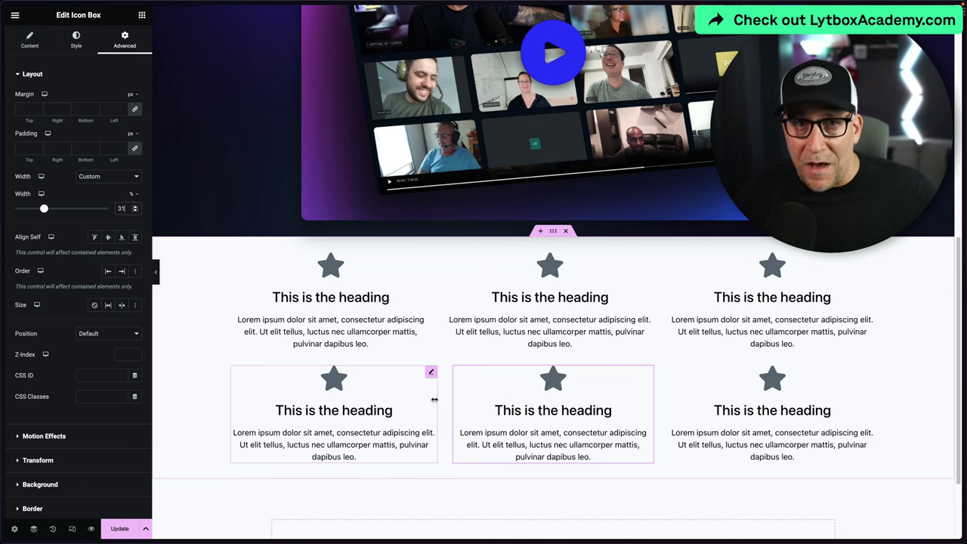
# Delete the flexbox container and insert a grid container with two columns and one row below the hero image
pyautogui.click(567, 232)
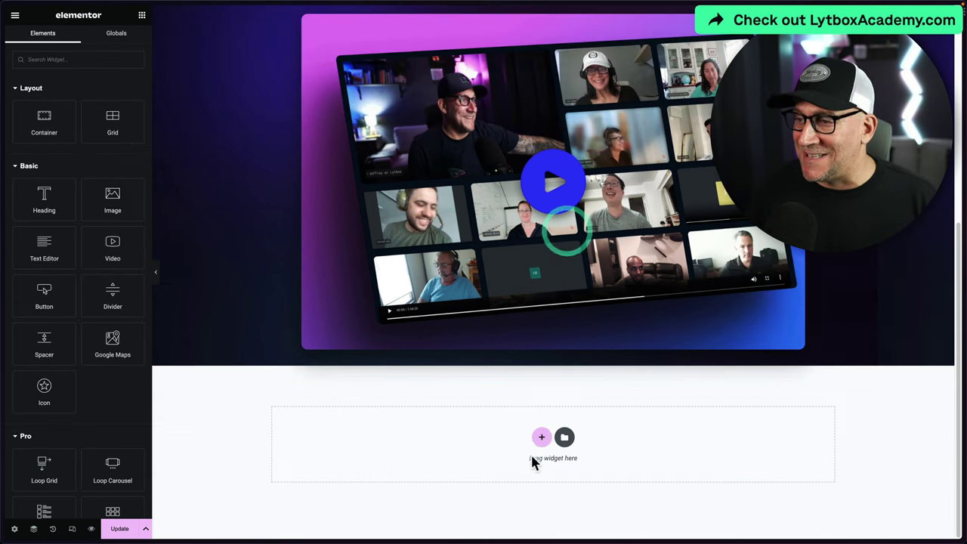
pyautogui.click(540, 437)
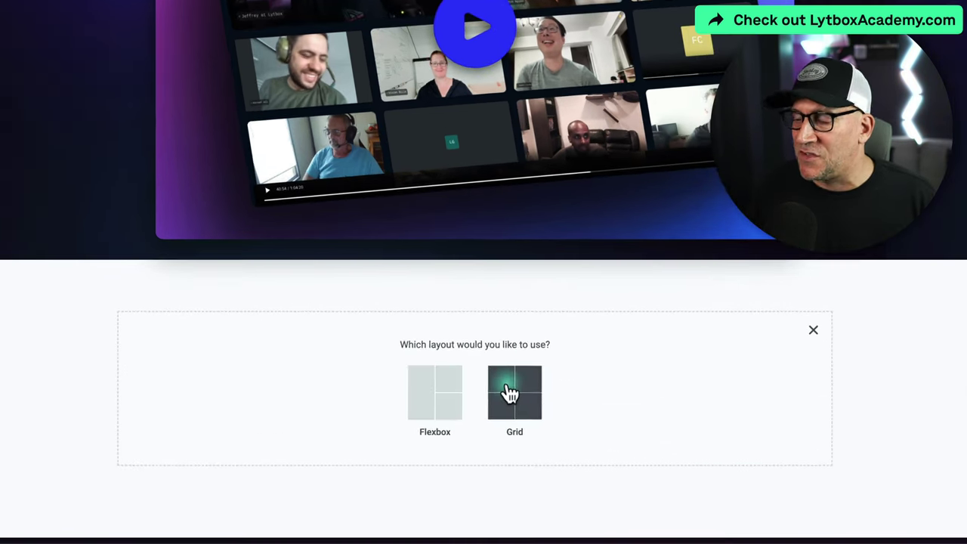
pyautogui.click(546, 409)
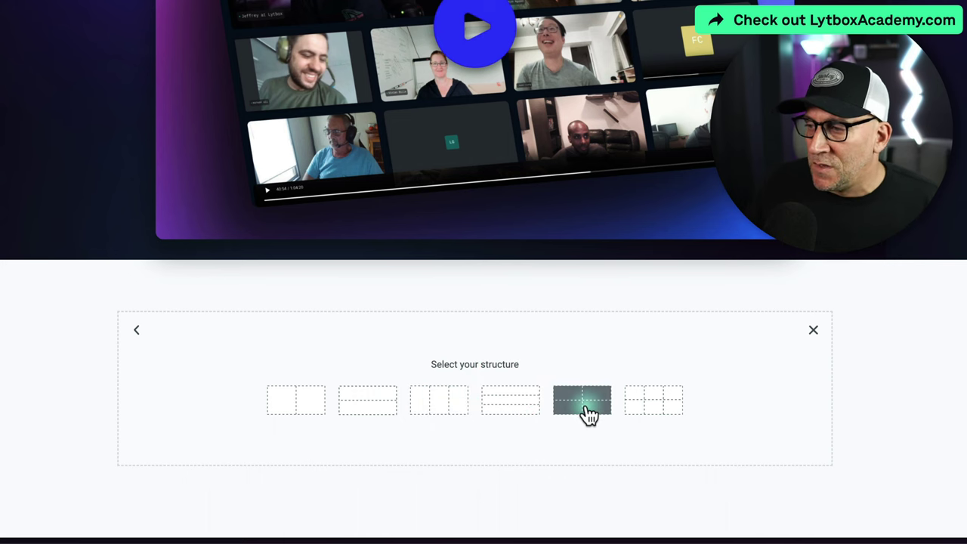
pyautogui.click(295, 401)
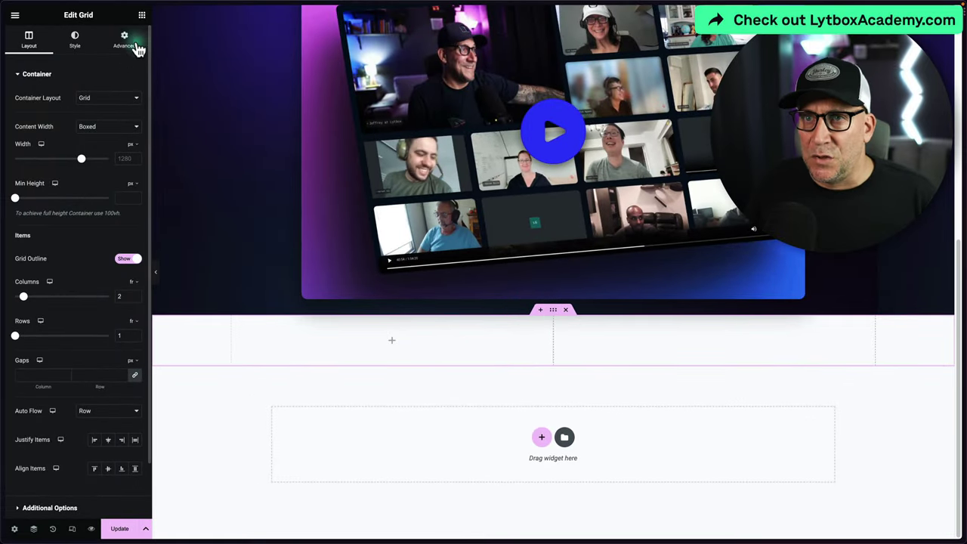
# Set the grid container's padding to 2 rem on all four sides
pyautogui.click(124, 39)
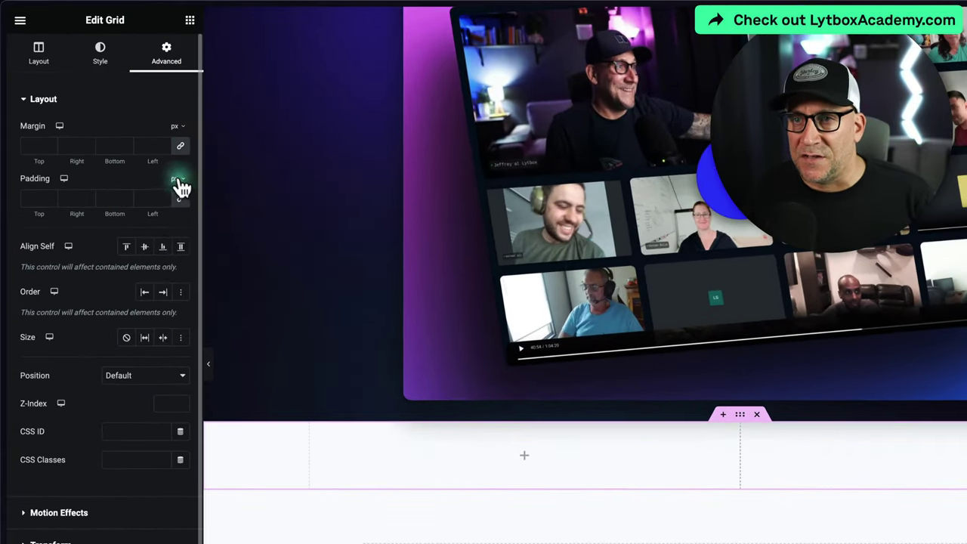
pyautogui.click(178, 180)
pyautogui.click(173, 232)
pyautogui.click(148, 196)
pyautogui.write('2')
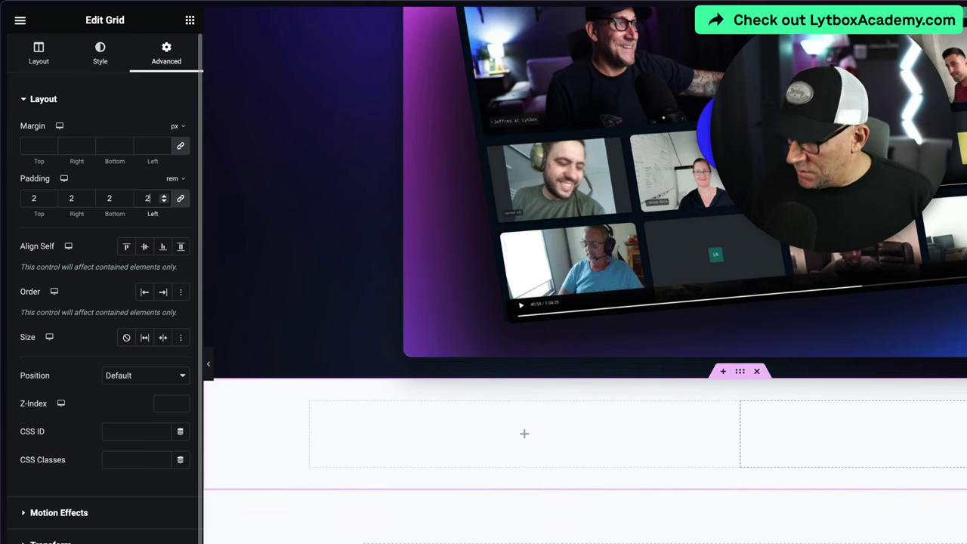
# Add an Icon Box widget to the grid's first cell and duplicate it twice to make three icon boxes
pyautogui.click(527, 436)
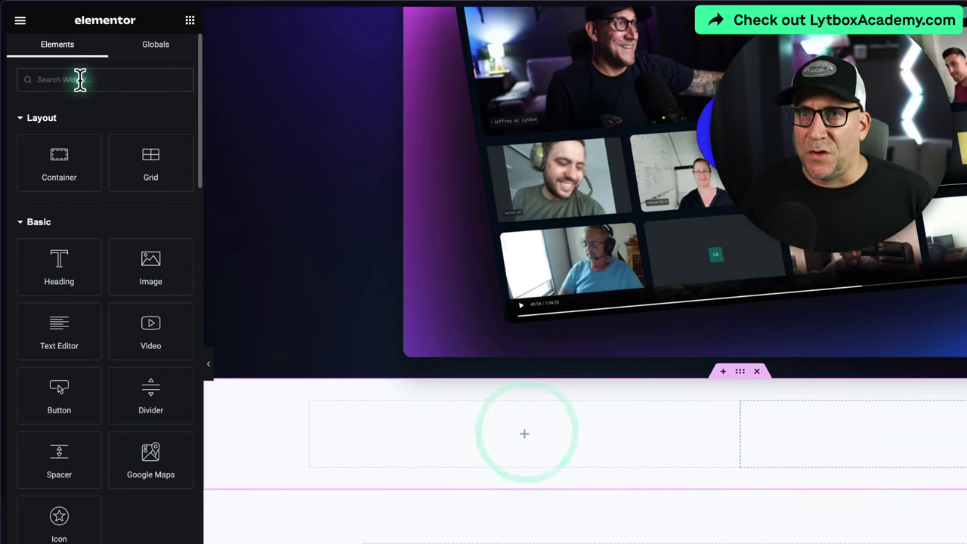
pyautogui.write('icon')
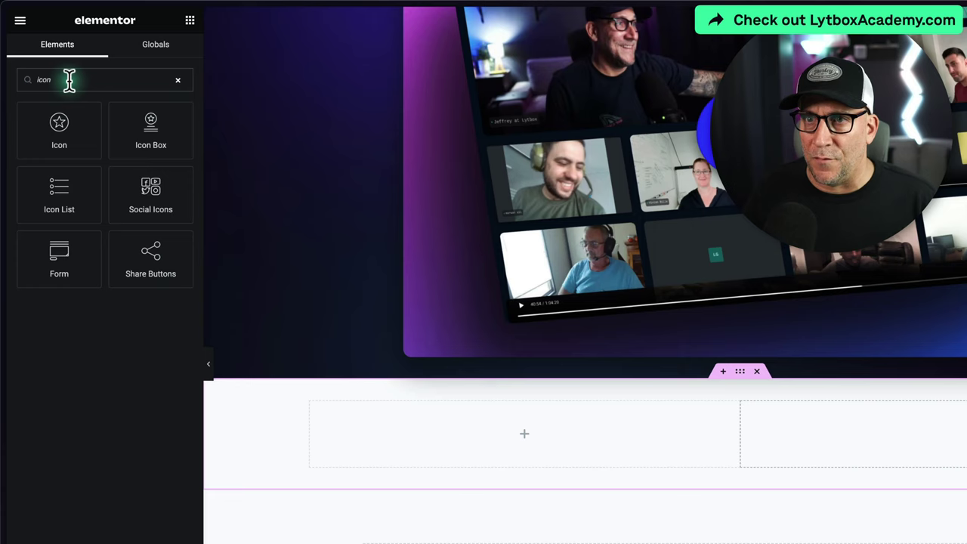
pyautogui.moveTo(124, 138); pyautogui.dragTo(446, 445)
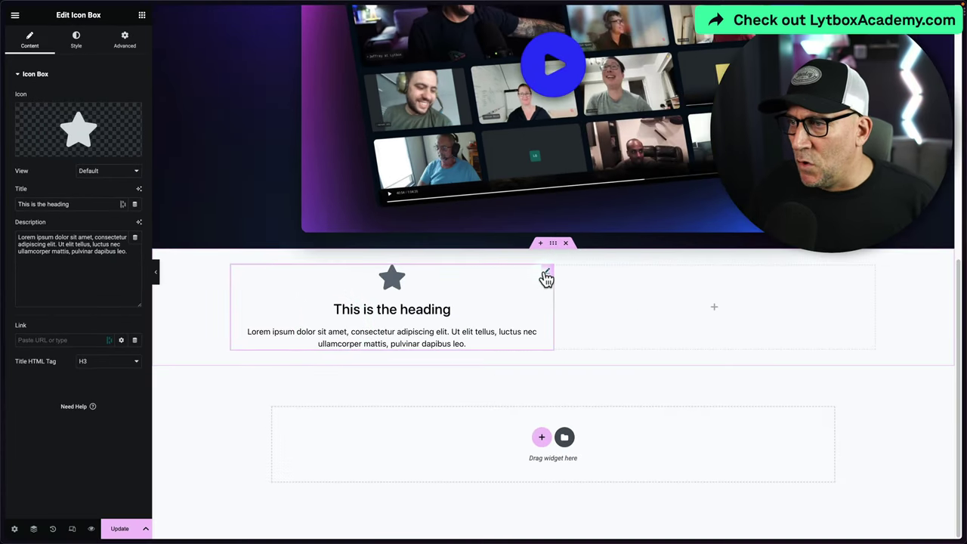
pyautogui.rightClick(546, 278)
pyautogui.click(565, 294)
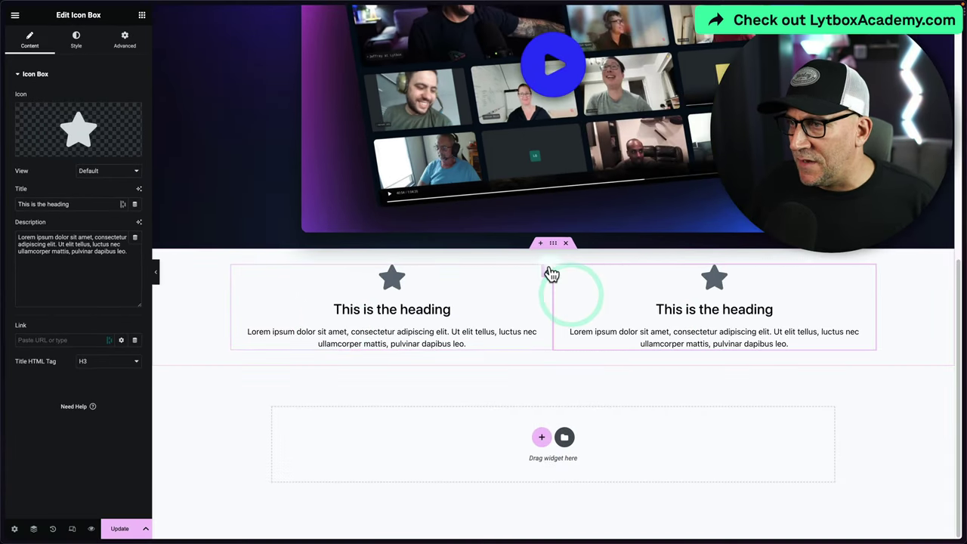
pyautogui.rightClick(549, 269)
pyautogui.click(565, 293)
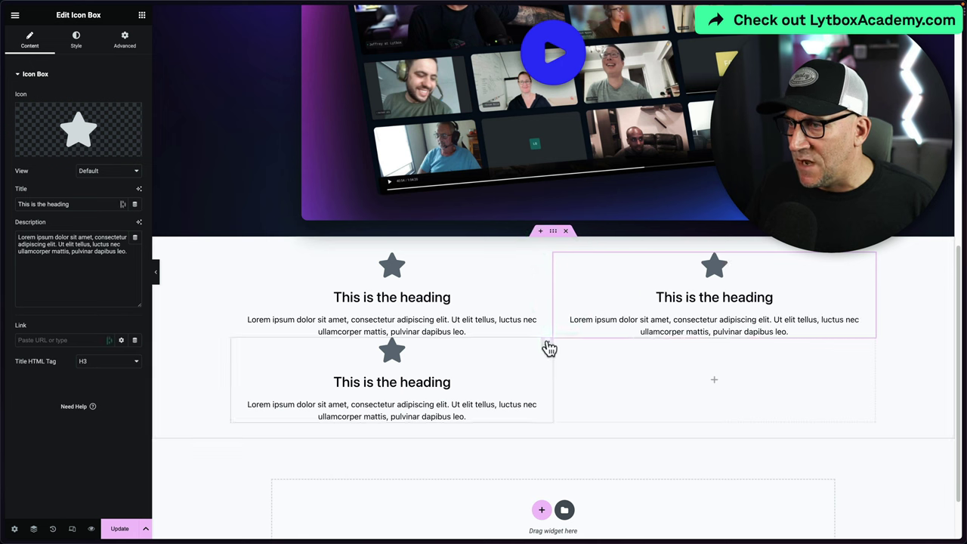
# Duplicate the icon box three more times so the grid holds six icon boxes
pyautogui.rightClick(546, 341)
pyautogui.click(575, 368)
pyautogui.rightClick(548, 344)
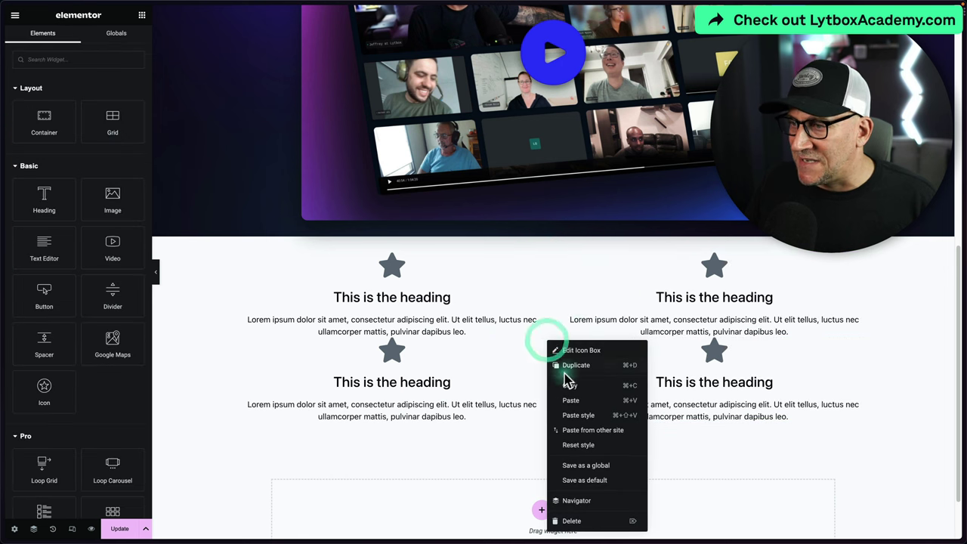
pyautogui.click(574, 367)
pyautogui.rightClick(541, 433)
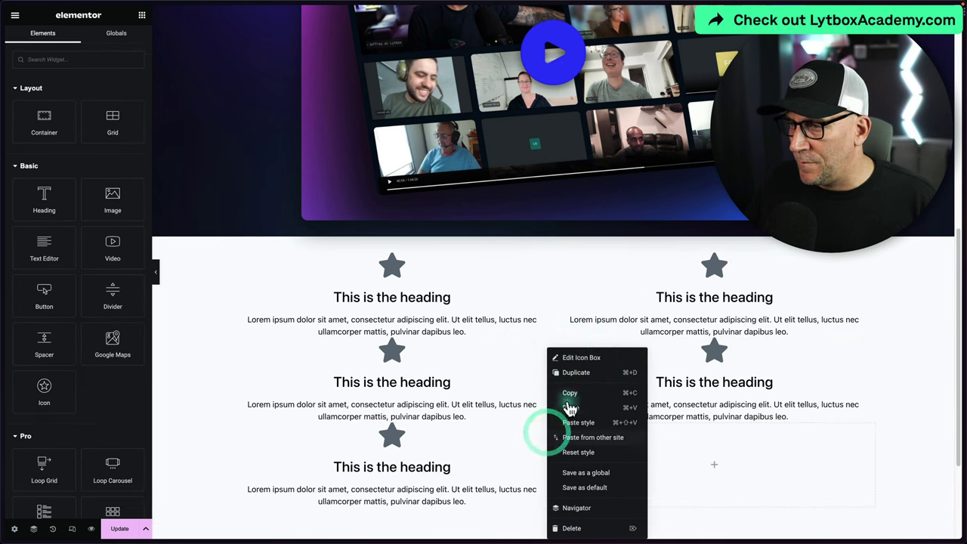
pyautogui.click(574, 372)
pyautogui.scroll(-2, 454, 348)
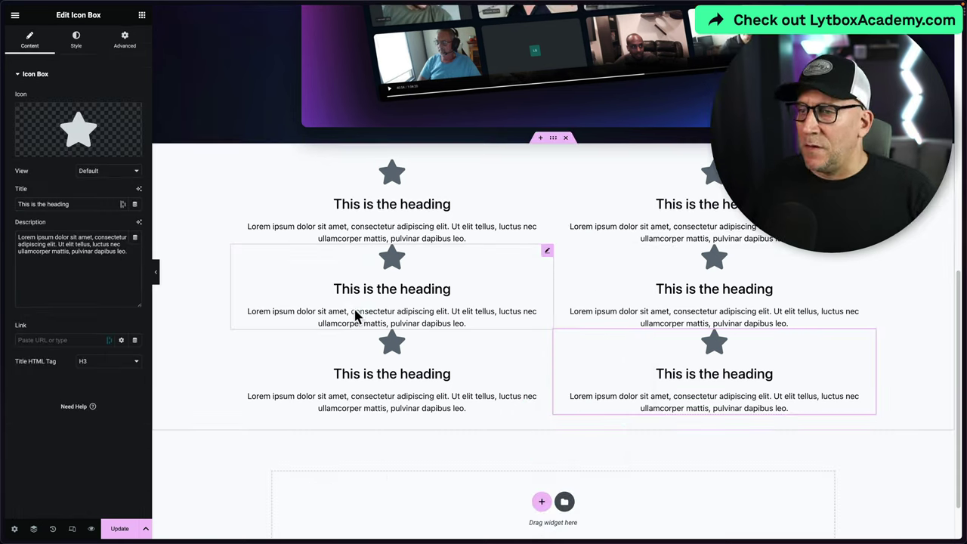
# Set the grid container to three columns and two rows
pyautogui.click(554, 139)
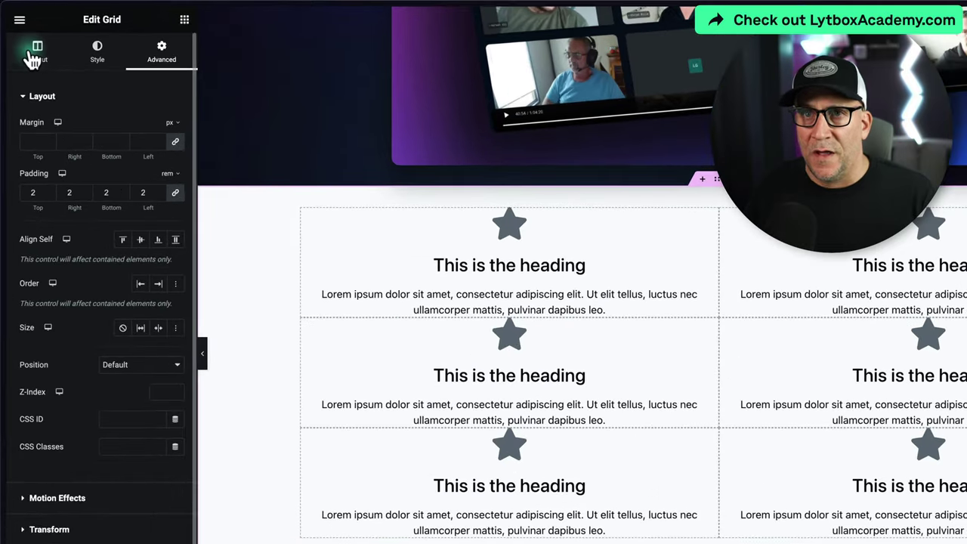
pyautogui.click(29, 39)
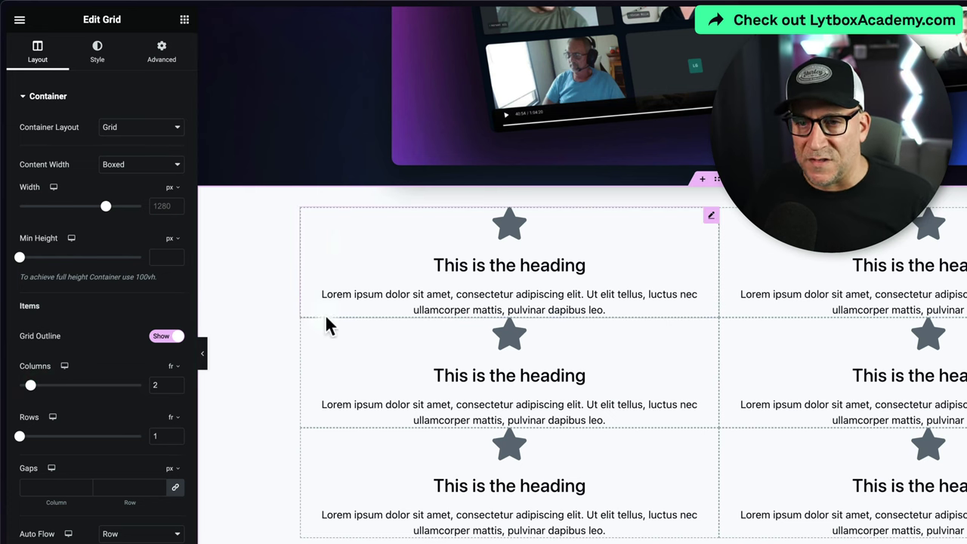
pyautogui.click(179, 382)
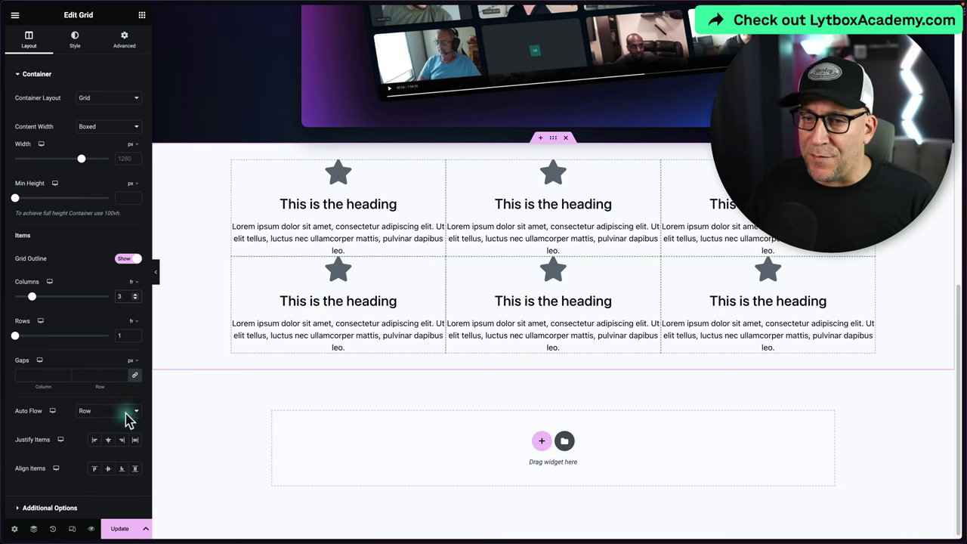
pyautogui.click(137, 337)
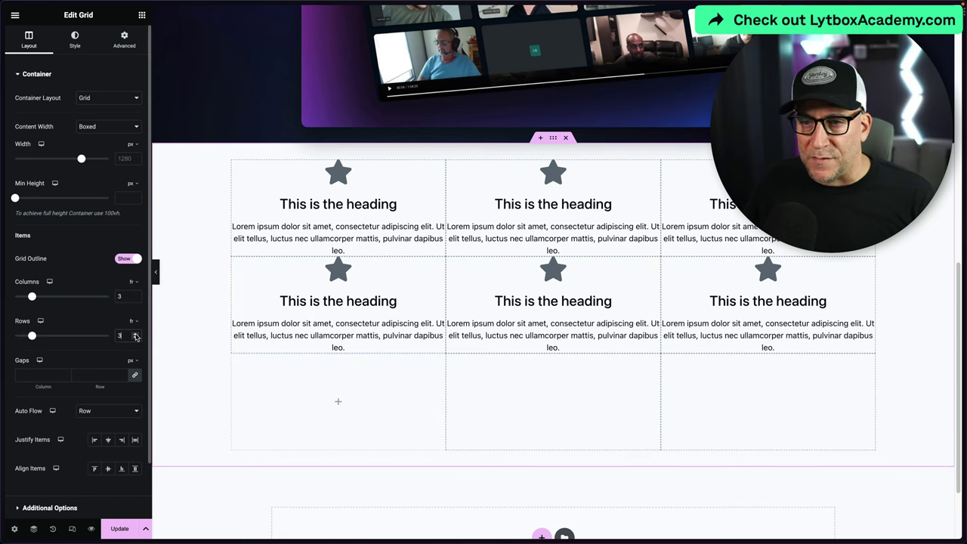
pyautogui.scroll(-1, 306, 397)
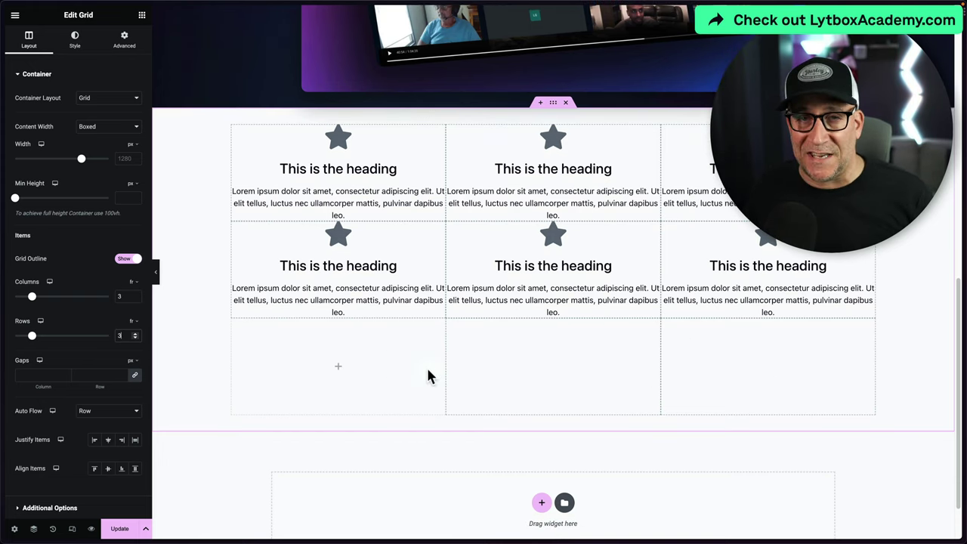
pyautogui.click(135, 338)
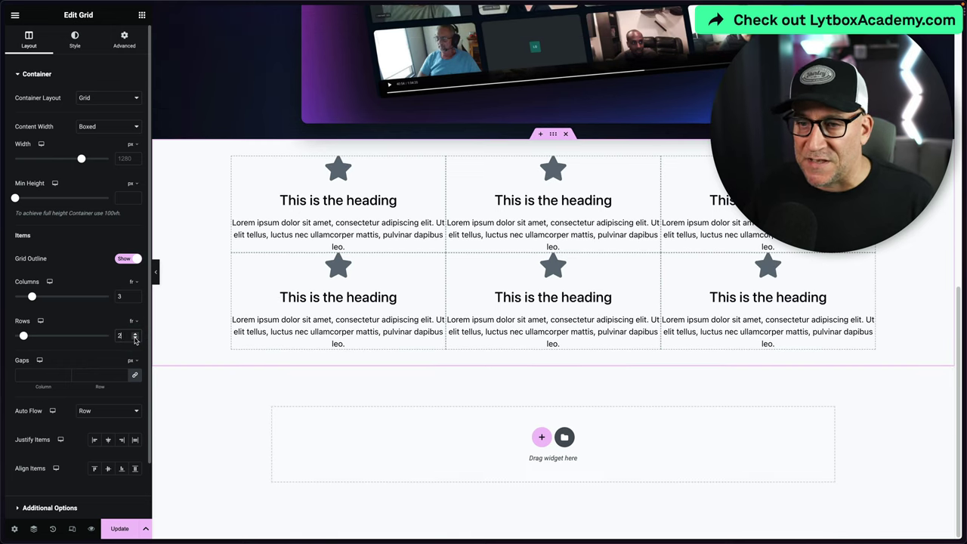
# Set the grid's column and row gaps to 2 rem, and toggle the grid outline off and on again
pyautogui.doubleClick(122, 296)
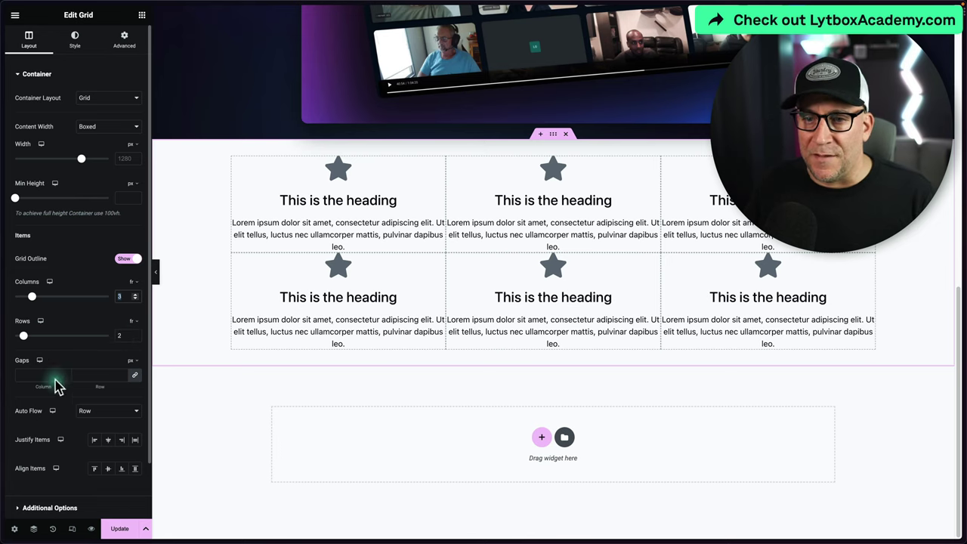
pyautogui.click(134, 361)
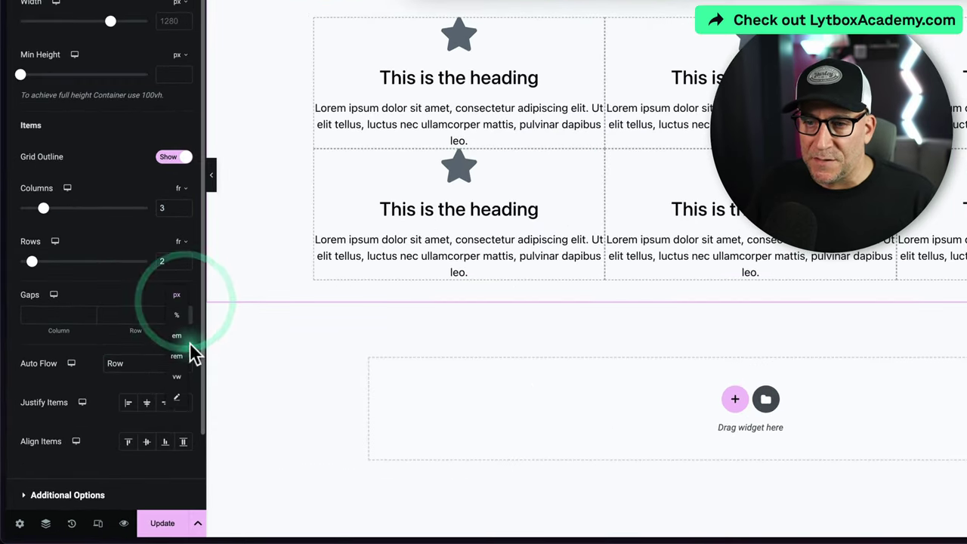
pyautogui.click(181, 355)
pyautogui.click(141, 318)
pyautogui.write('2')
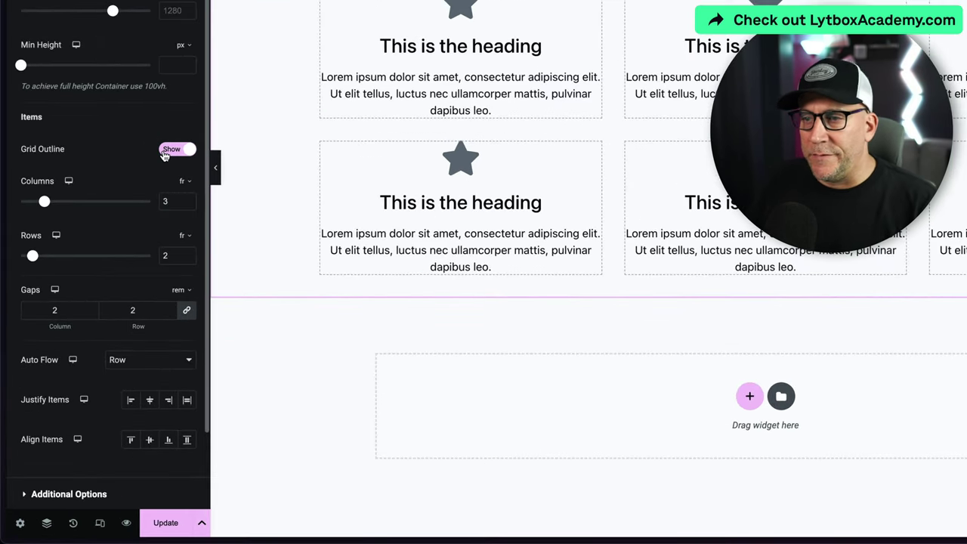
pyautogui.click(165, 151)
pyautogui.click(171, 154)
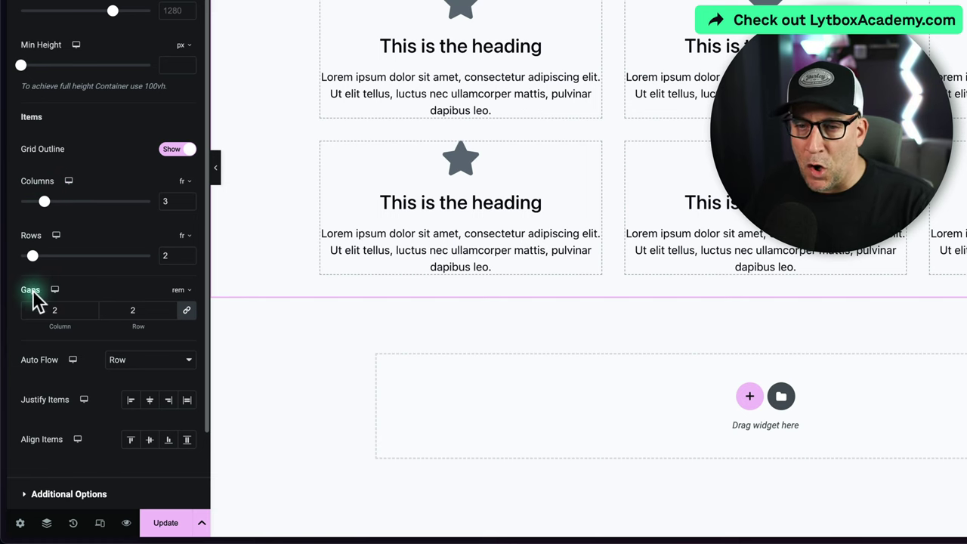
# Switch the column setting to custom values, try four columns with 1fr 1fr 1fr 1fr, and return to 1fr 1fr 1fr
pyautogui.click(186, 192)
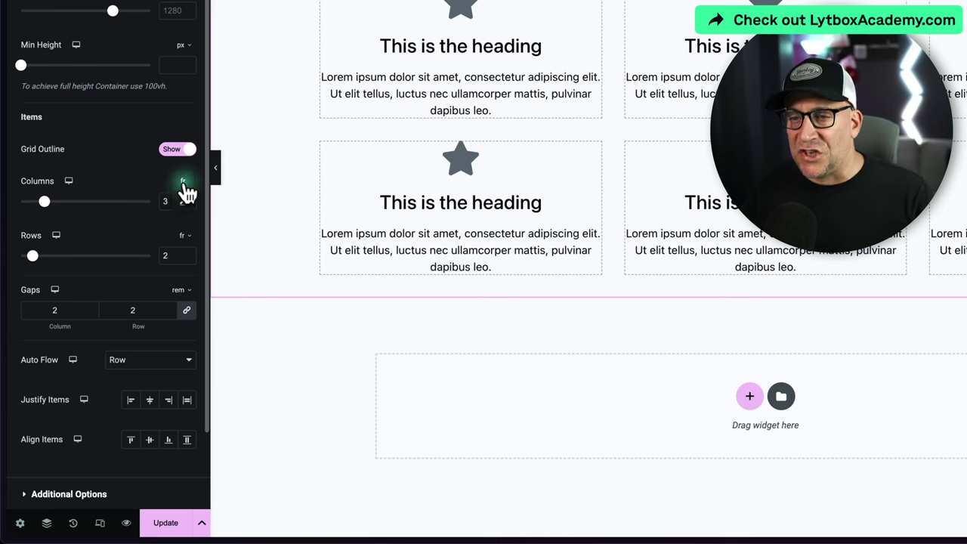
pyautogui.click(182, 202)
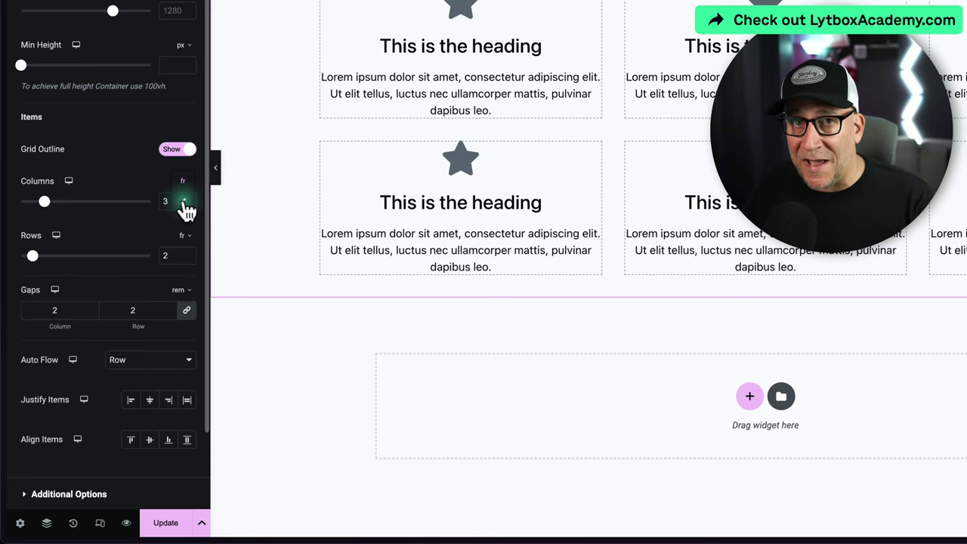
pyautogui.click(184, 200)
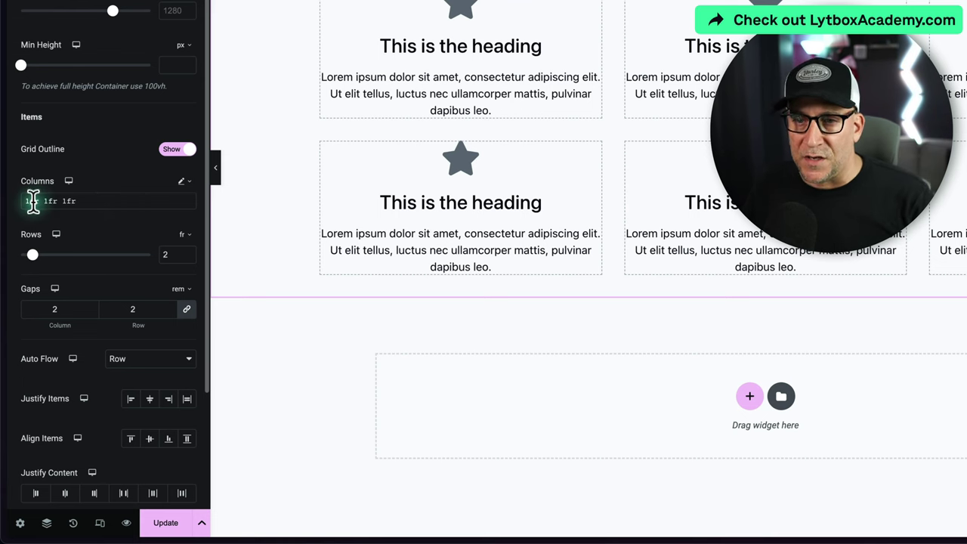
pyautogui.click(88, 201)
pyautogui.write('1')
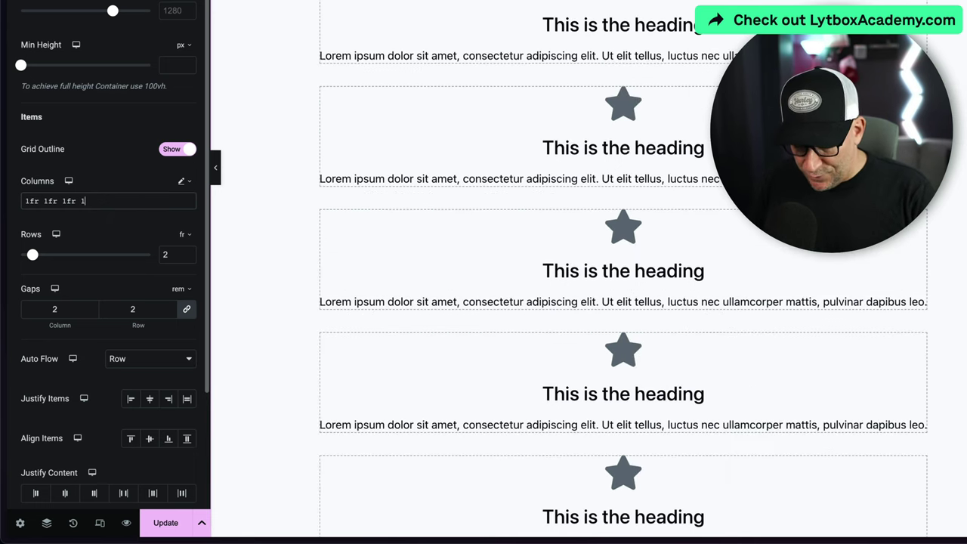
pyautogui.write('fr')
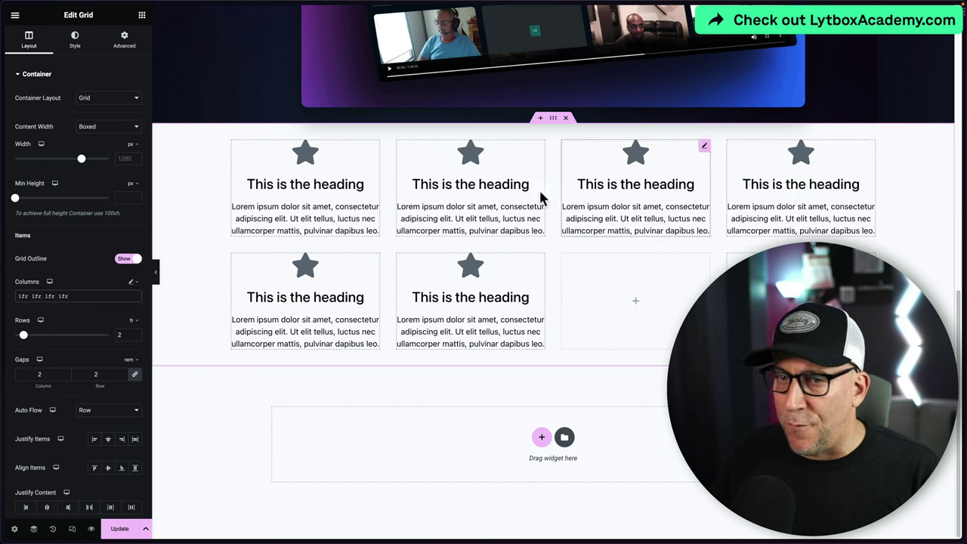
pyautogui.press('BackSpace')
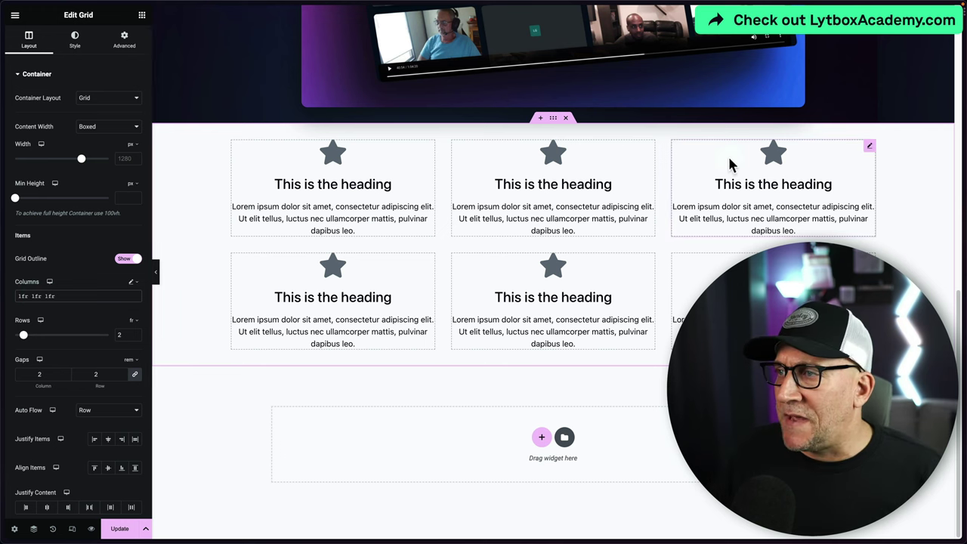
# Delete three of the six icon boxes, leaving only a single row of three
pyautogui.rightClick(652, 149)
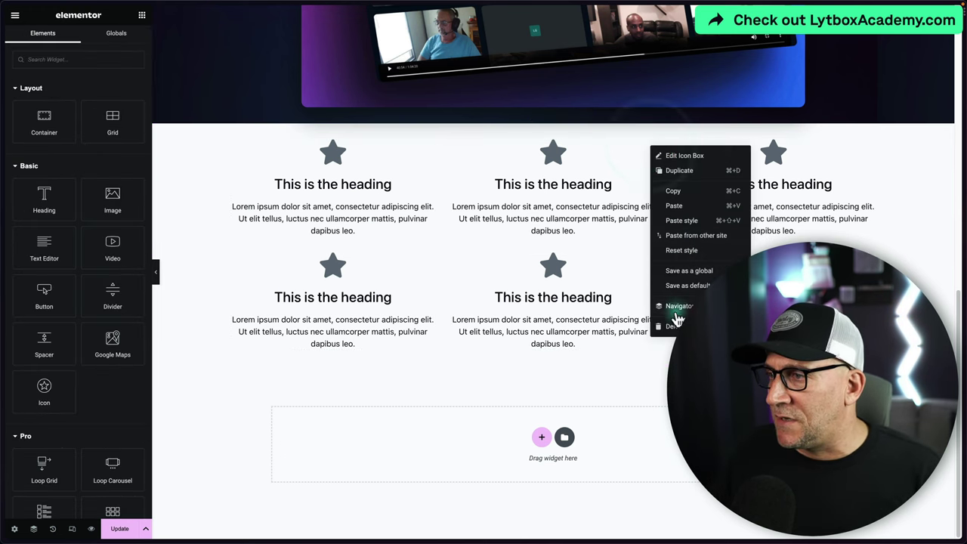
pyautogui.press('Escape')
pyautogui.rightClick(652, 264)
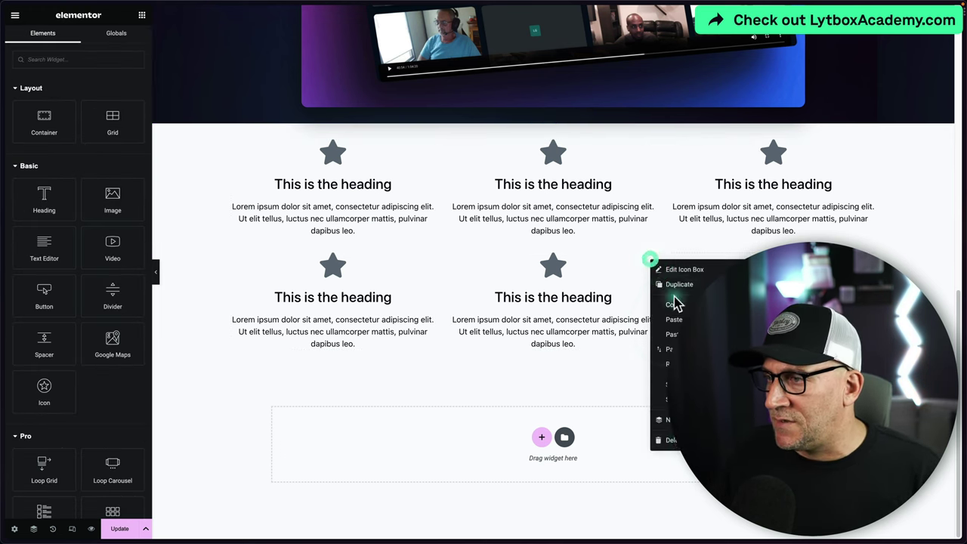
pyautogui.click(673, 440)
pyautogui.rightClick(429, 259)
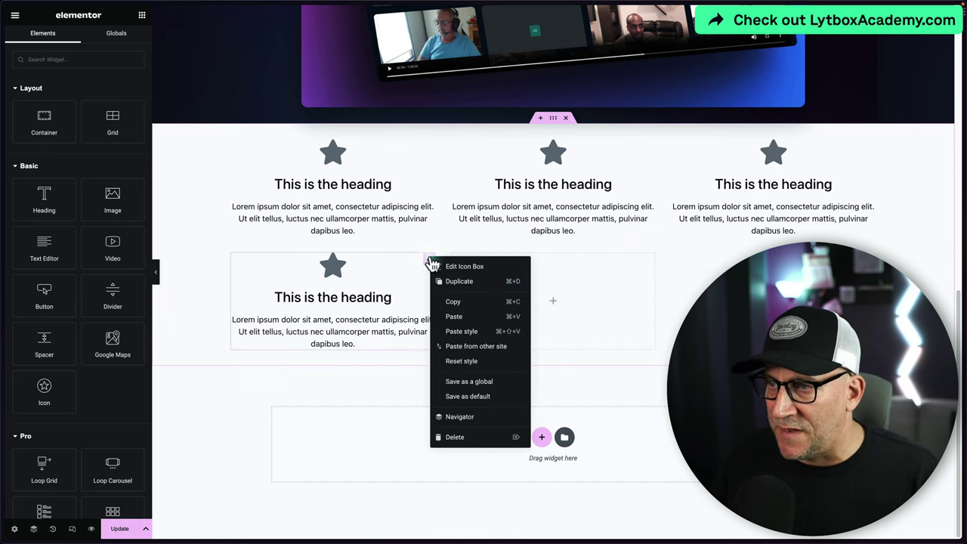
pyautogui.click(454, 439)
# Insert an Image widget between the first and second icon boxes, and delete the icon box pushed into the second row
pyautogui.click(647, 151)
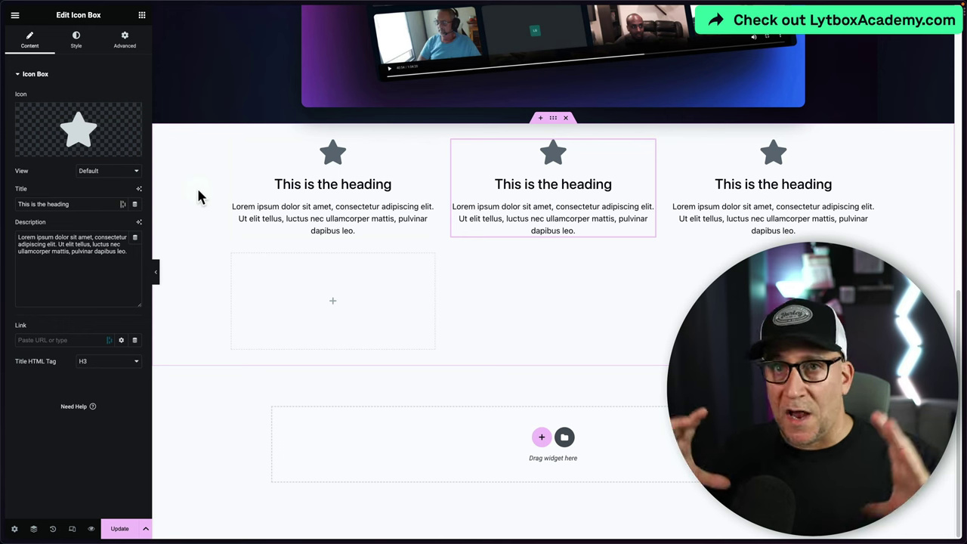
pyautogui.click(142, 15)
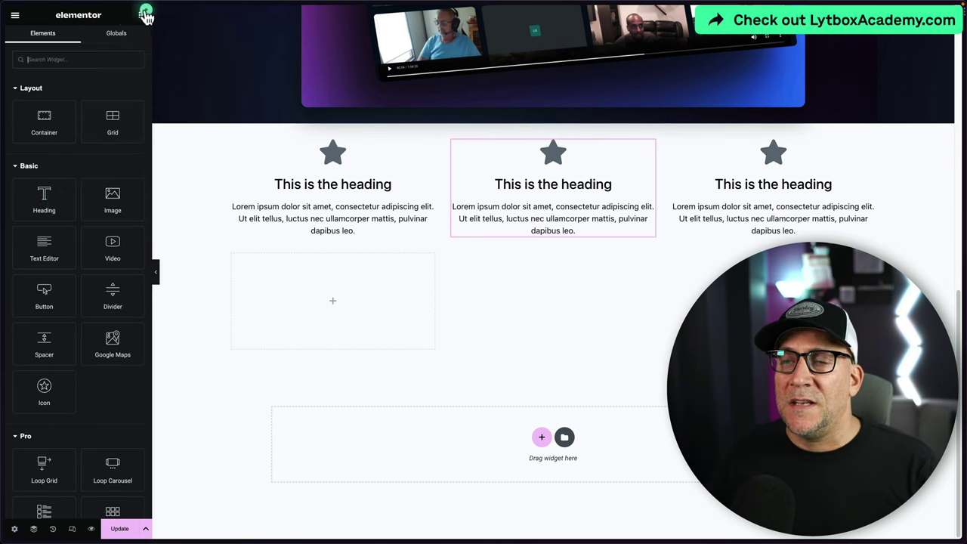
pyautogui.moveTo(113, 200); pyautogui.dragTo(432, 203)
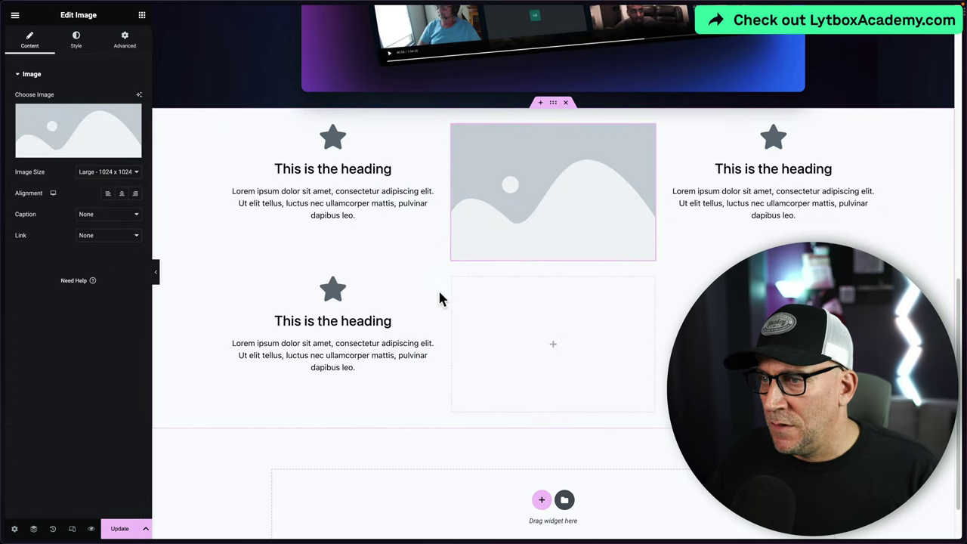
pyautogui.rightClick(427, 287)
pyautogui.click(452, 458)
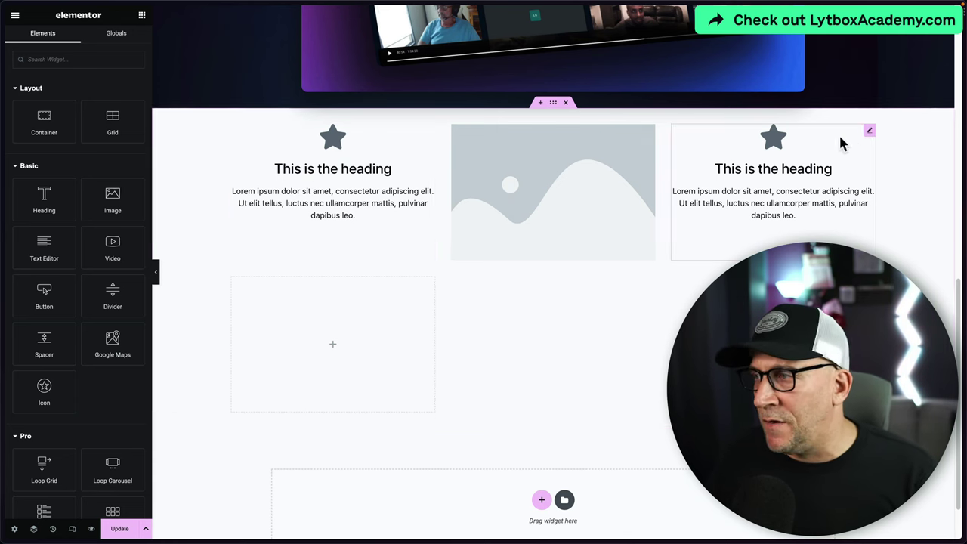
# Try custom column widths of 1fr 2fr 1fr to widen the image column, and return to three equal columns
pyautogui.click(601, 207)
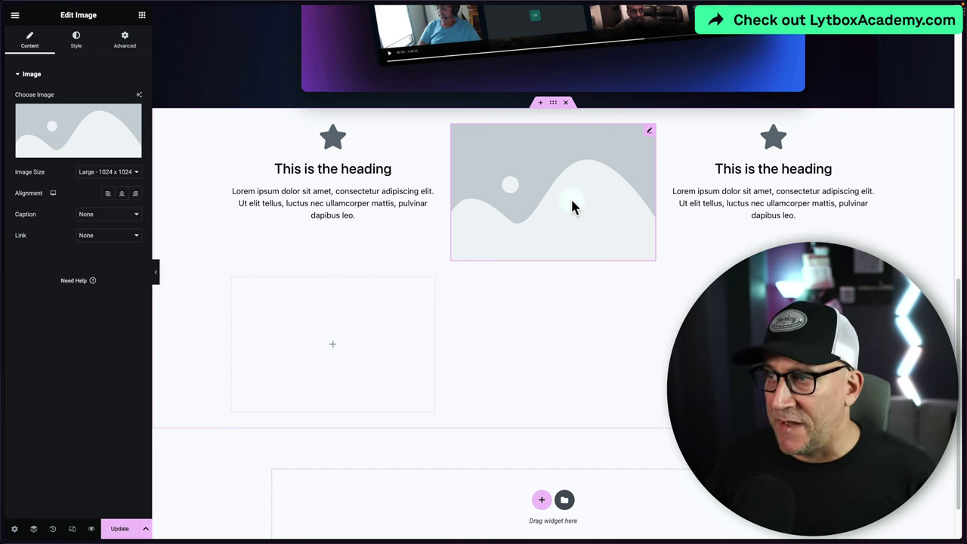
pyautogui.click(555, 106)
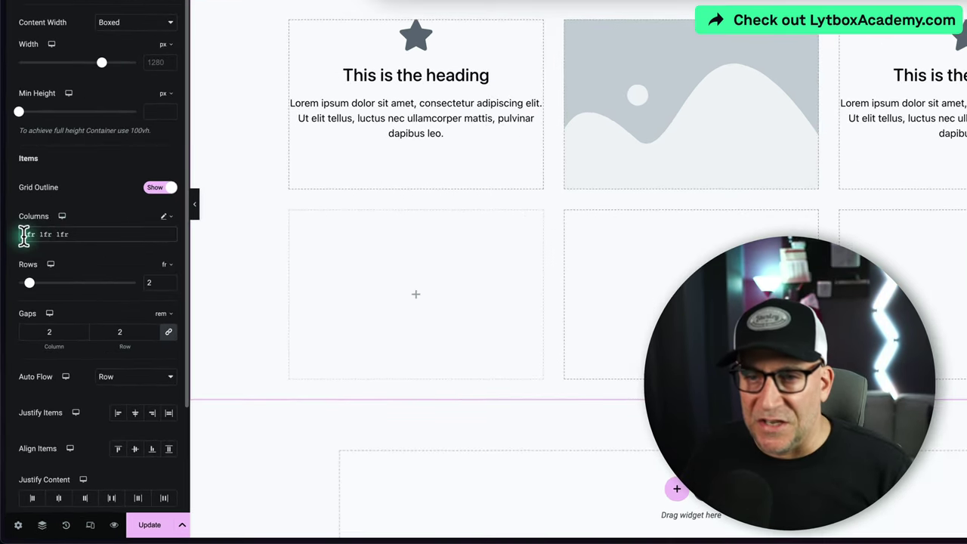
pyautogui.moveTo(25, 236); pyautogui.dragTo(39, 234)
pyautogui.doubleClick(44, 235)
pyautogui.write('2fr')
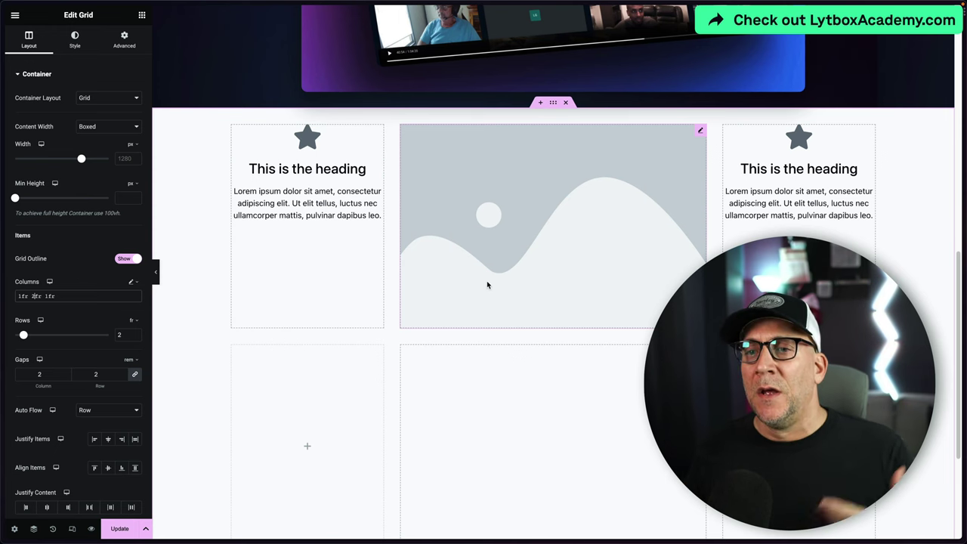
pyautogui.click(133, 284)
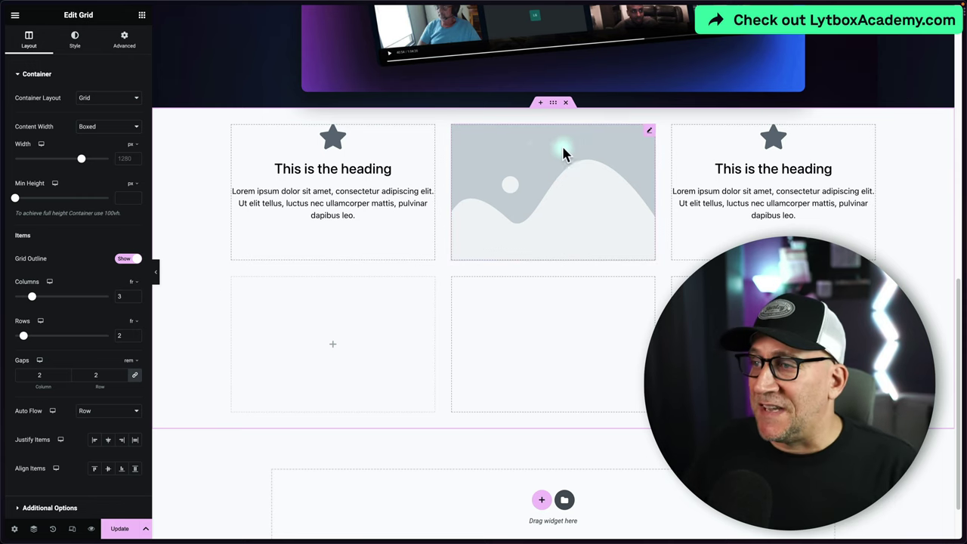
# Move the image to the grid's first cell and set its picture to stock-5.jpg from the media library
pyautogui.moveTo(590, 146); pyautogui.dragTo(281, 159)
pyautogui.click(120, 130)
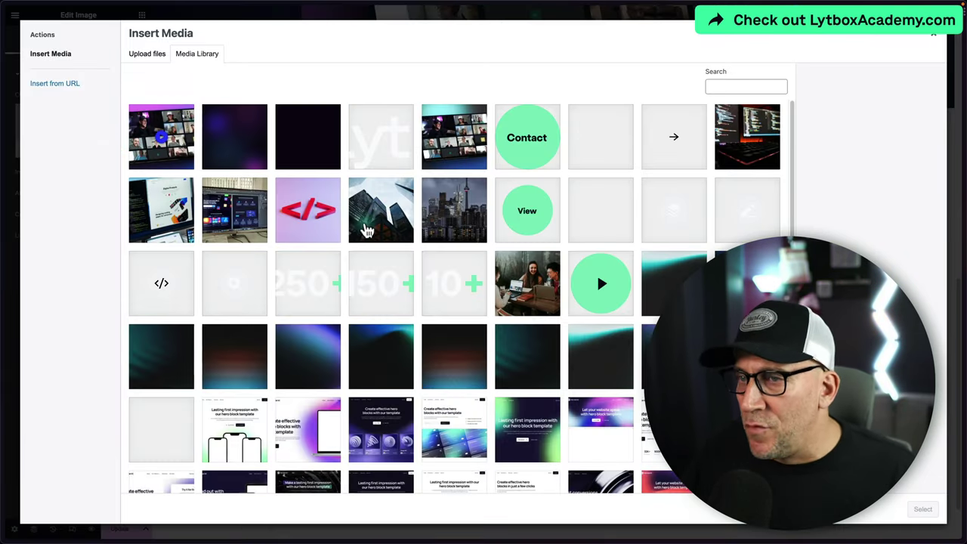
pyautogui.click(239, 224)
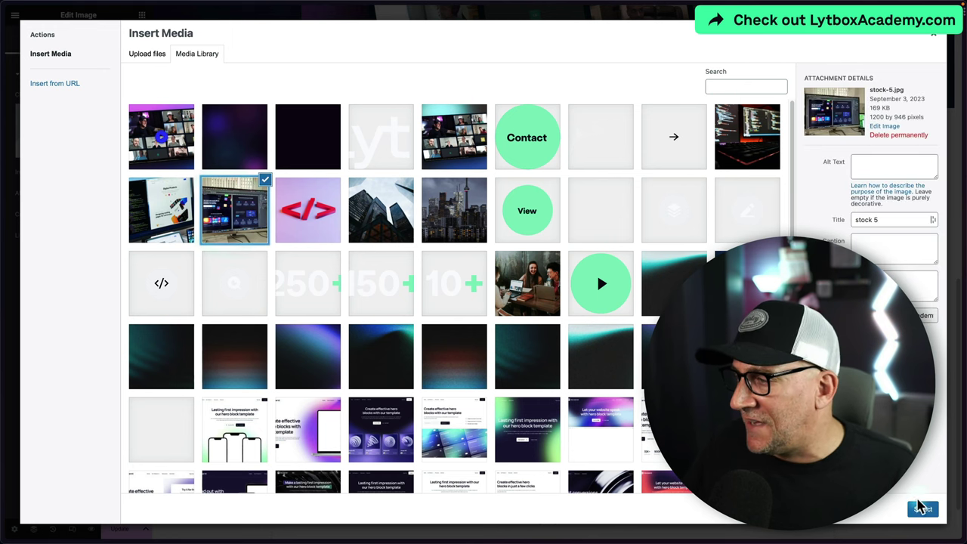
pyautogui.click(923, 510)
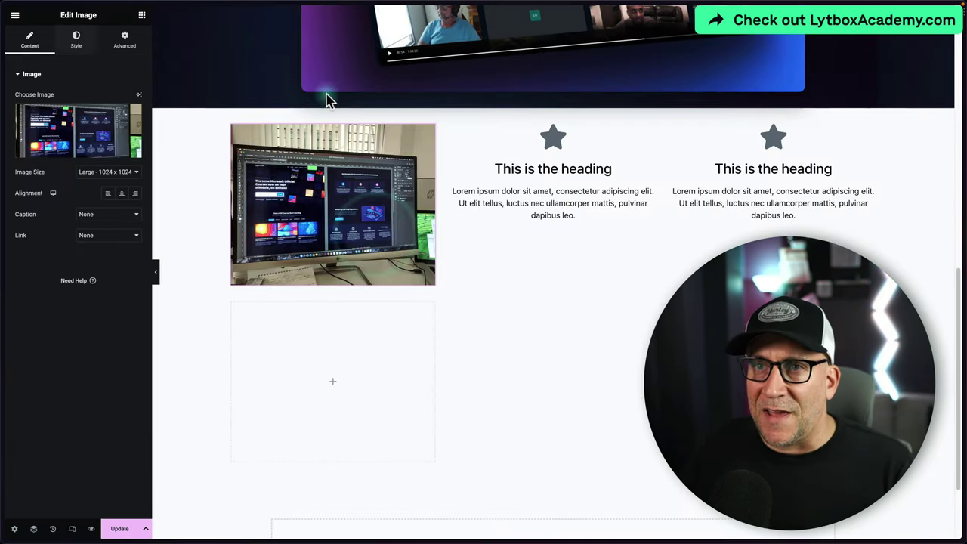
# Set the grid's custom column widths to 2fr 1fr 1fr and align its items to the vertical center
pyautogui.click(543, 105)
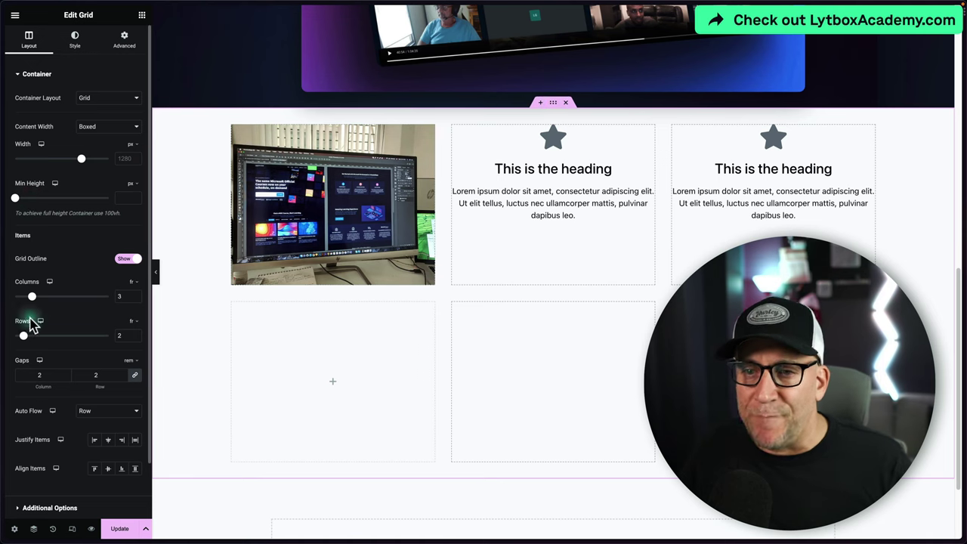
pyautogui.click(137, 291)
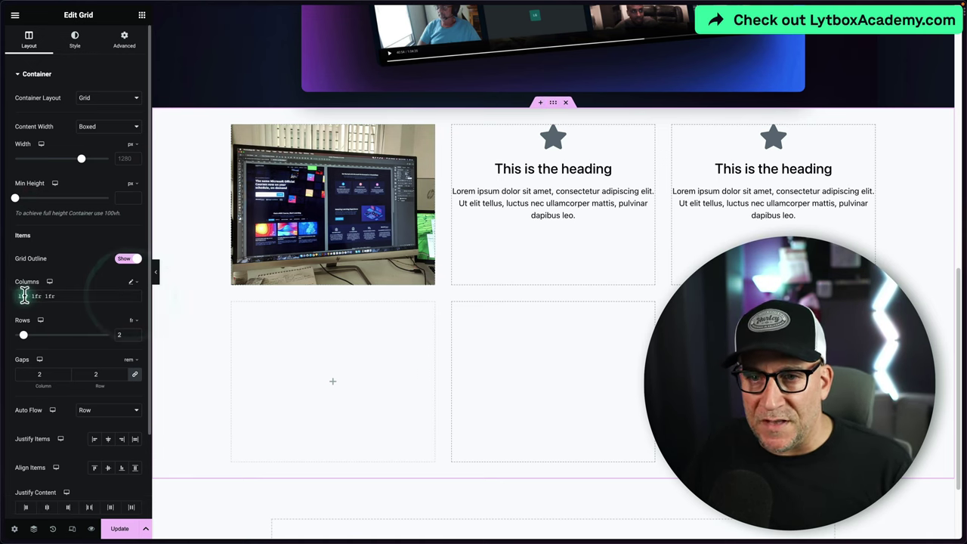
pyautogui.click(22, 296)
pyautogui.press('BackSpace')
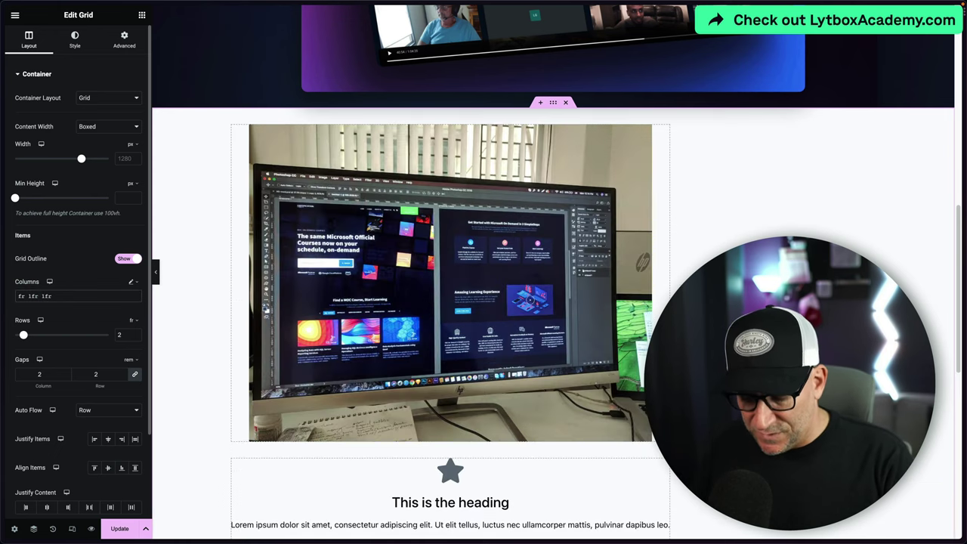
pyautogui.write('2')
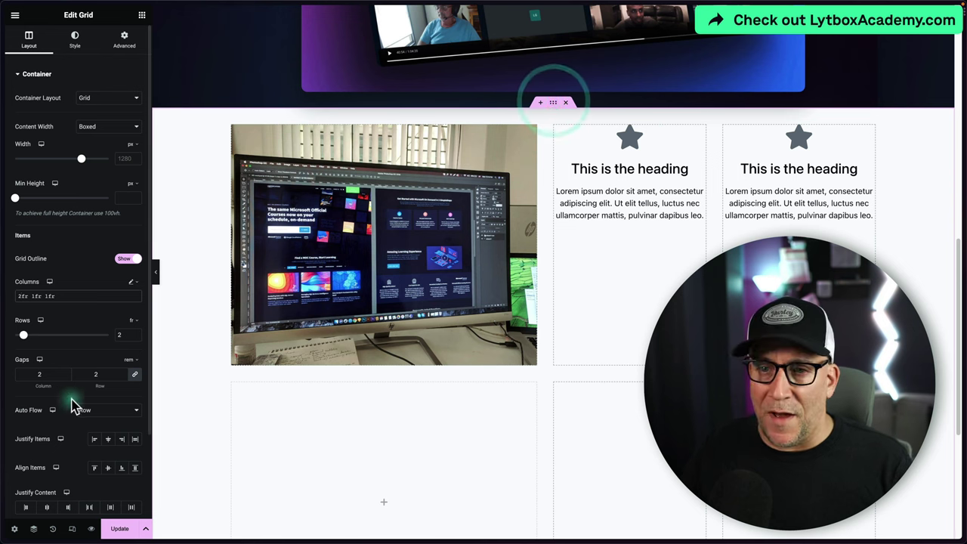
pyautogui.click(108, 471)
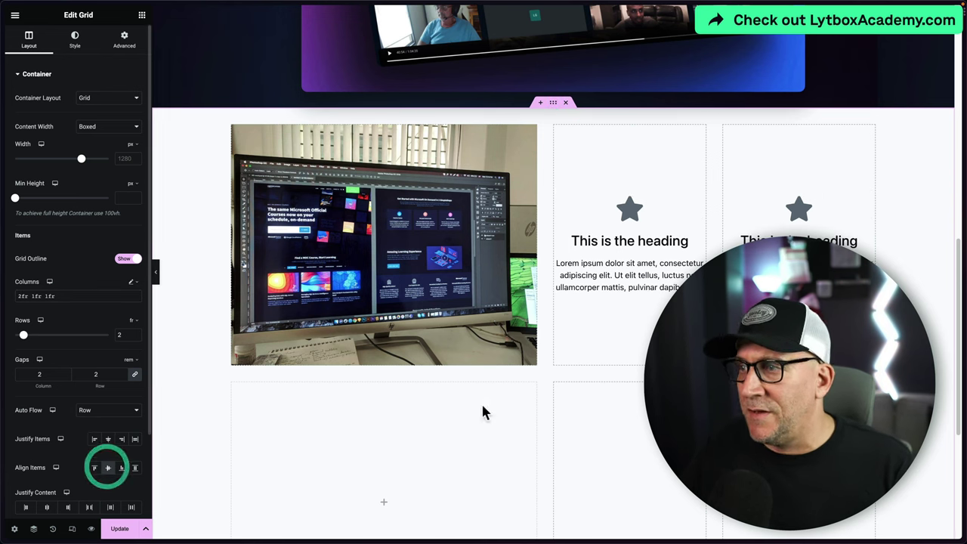